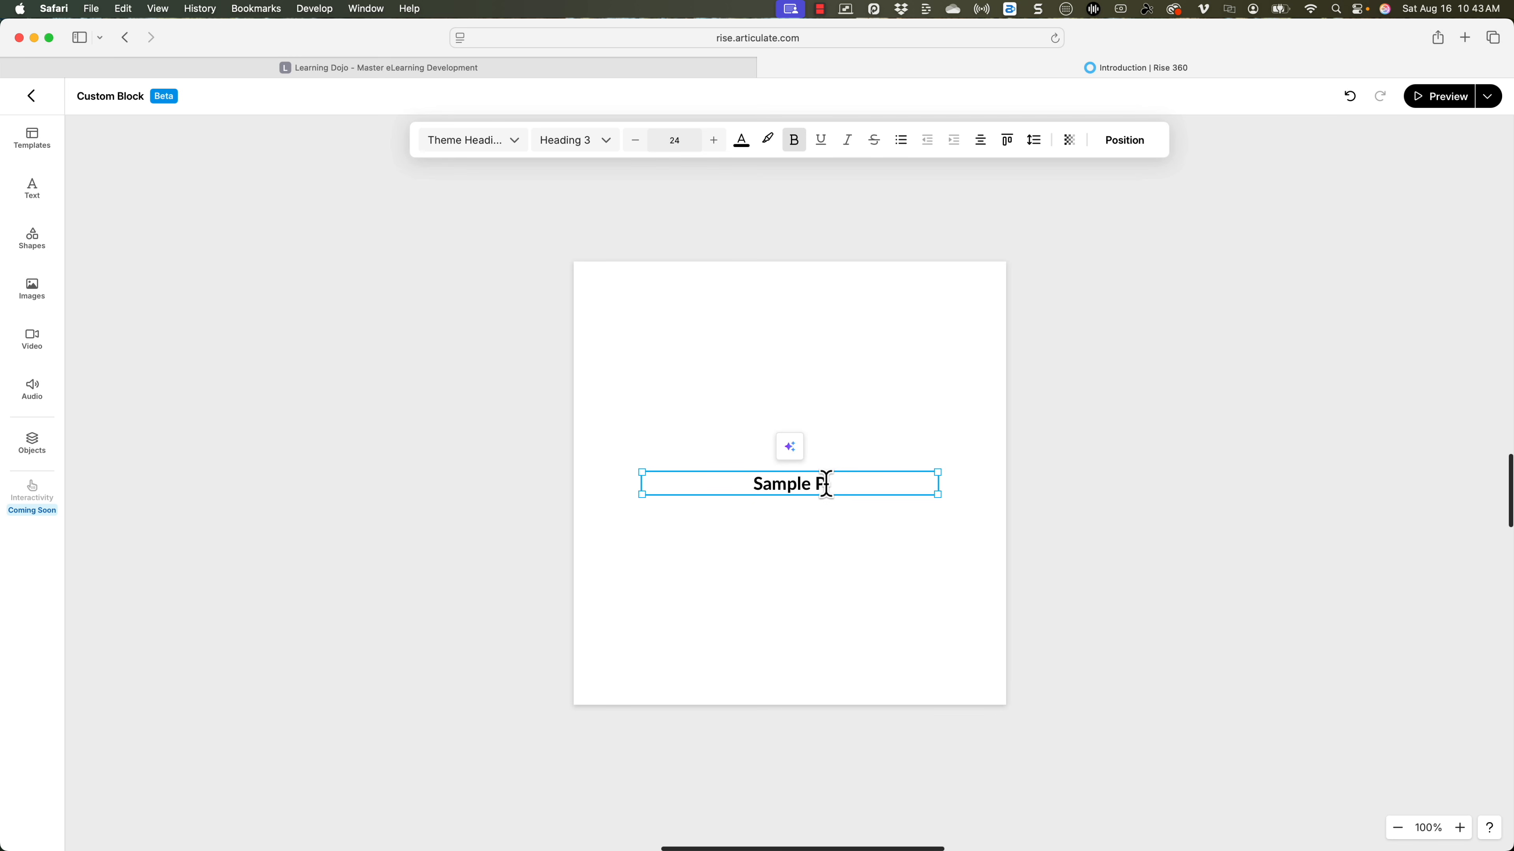
Finish the heading text as "Sample Page" and place it centered near the upper edge of the page.
type("ge")
left_click(884, 444)
left_click_drag(797, 497, 796, 281)
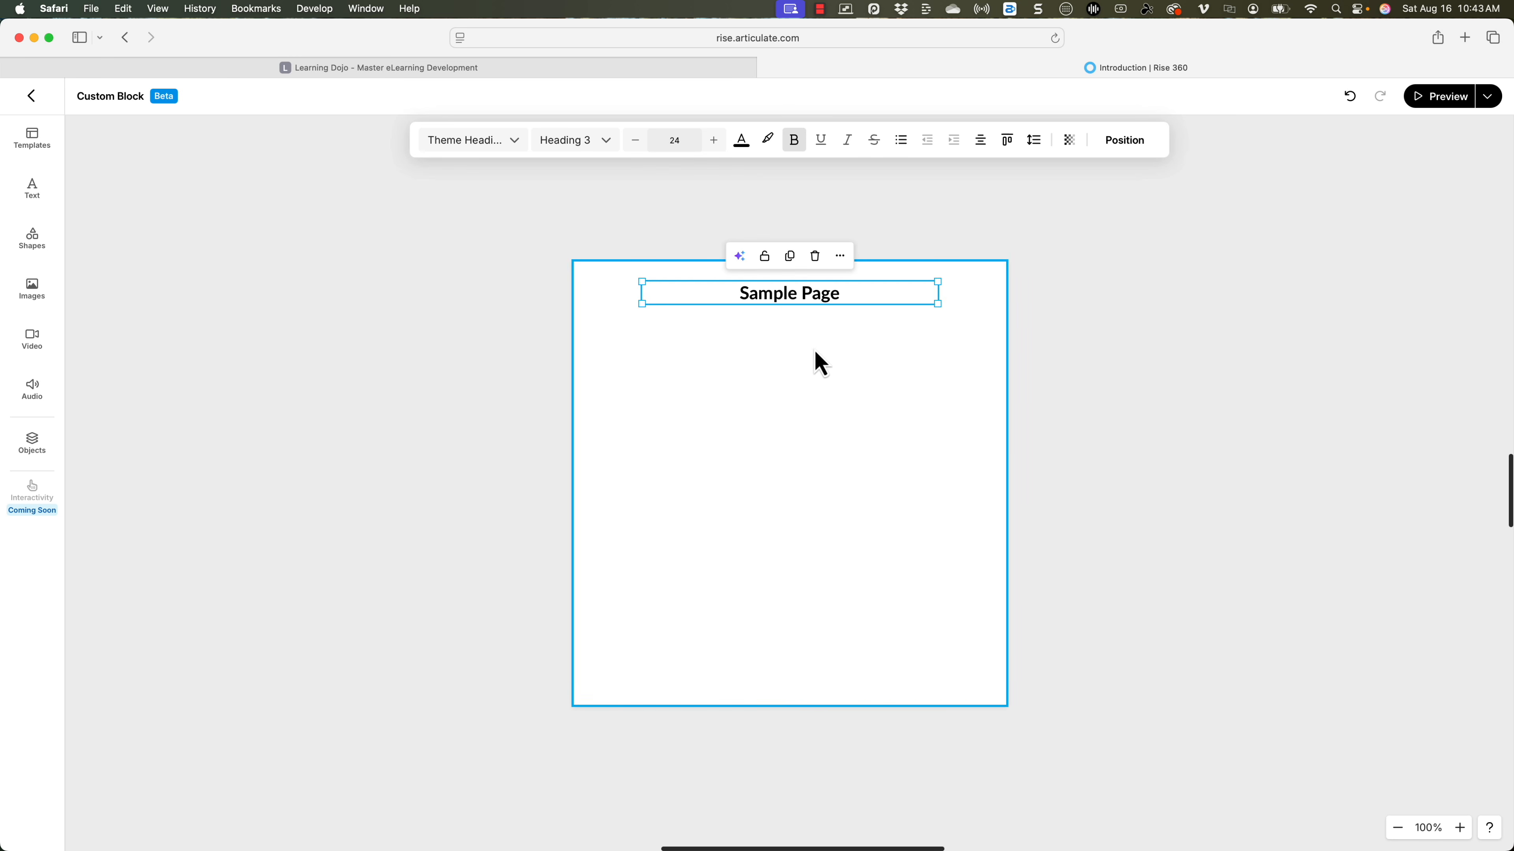
Add a Paragraph text box and place it directly below the "Sample Page" heading.
left_click(44, 193)
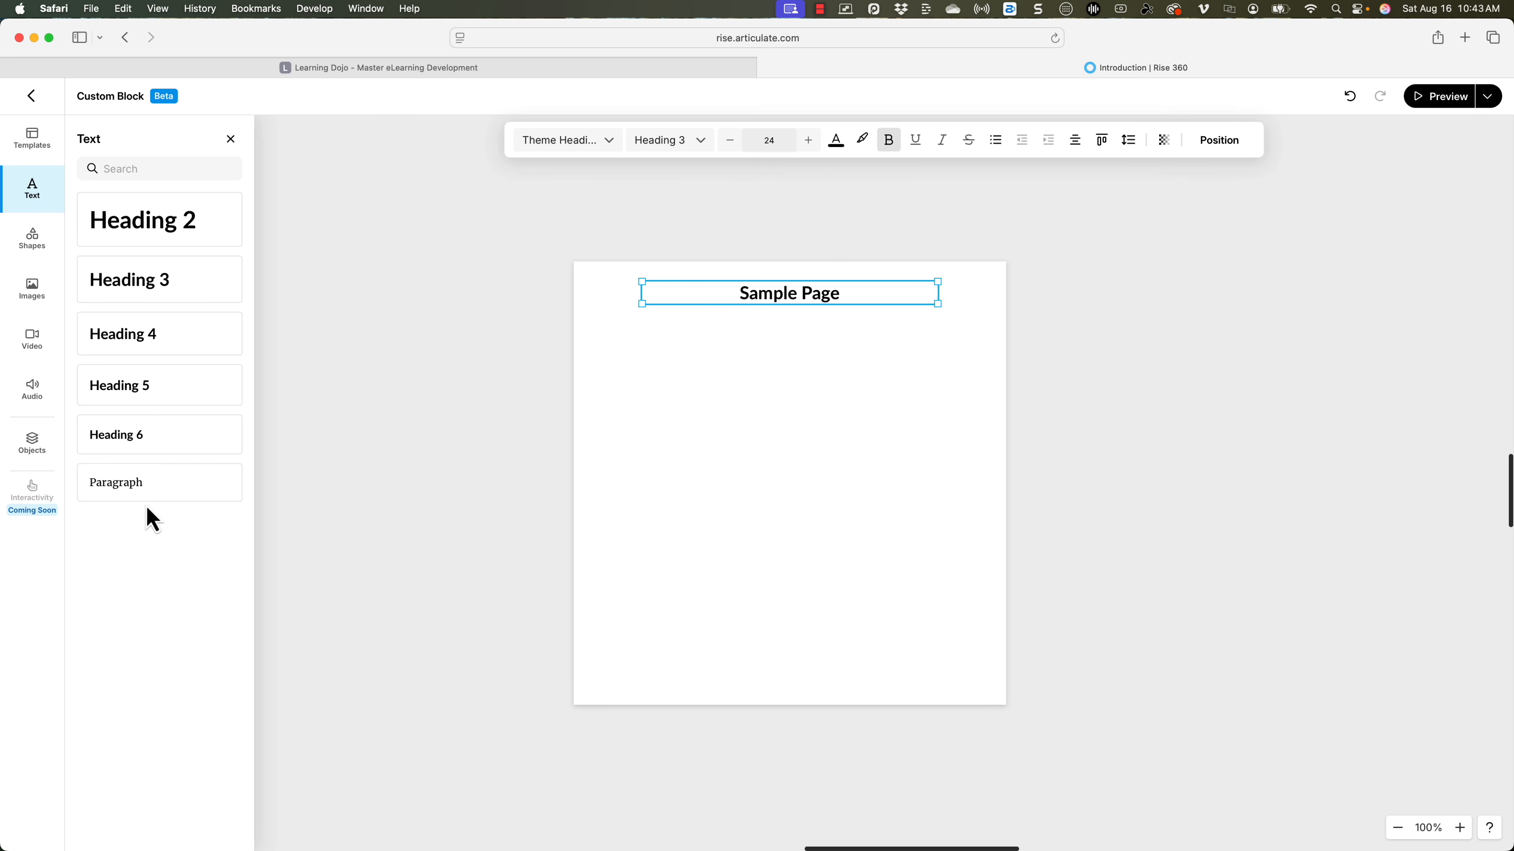
left_click(159, 500)
left_click_drag(773, 507, 766, 335)
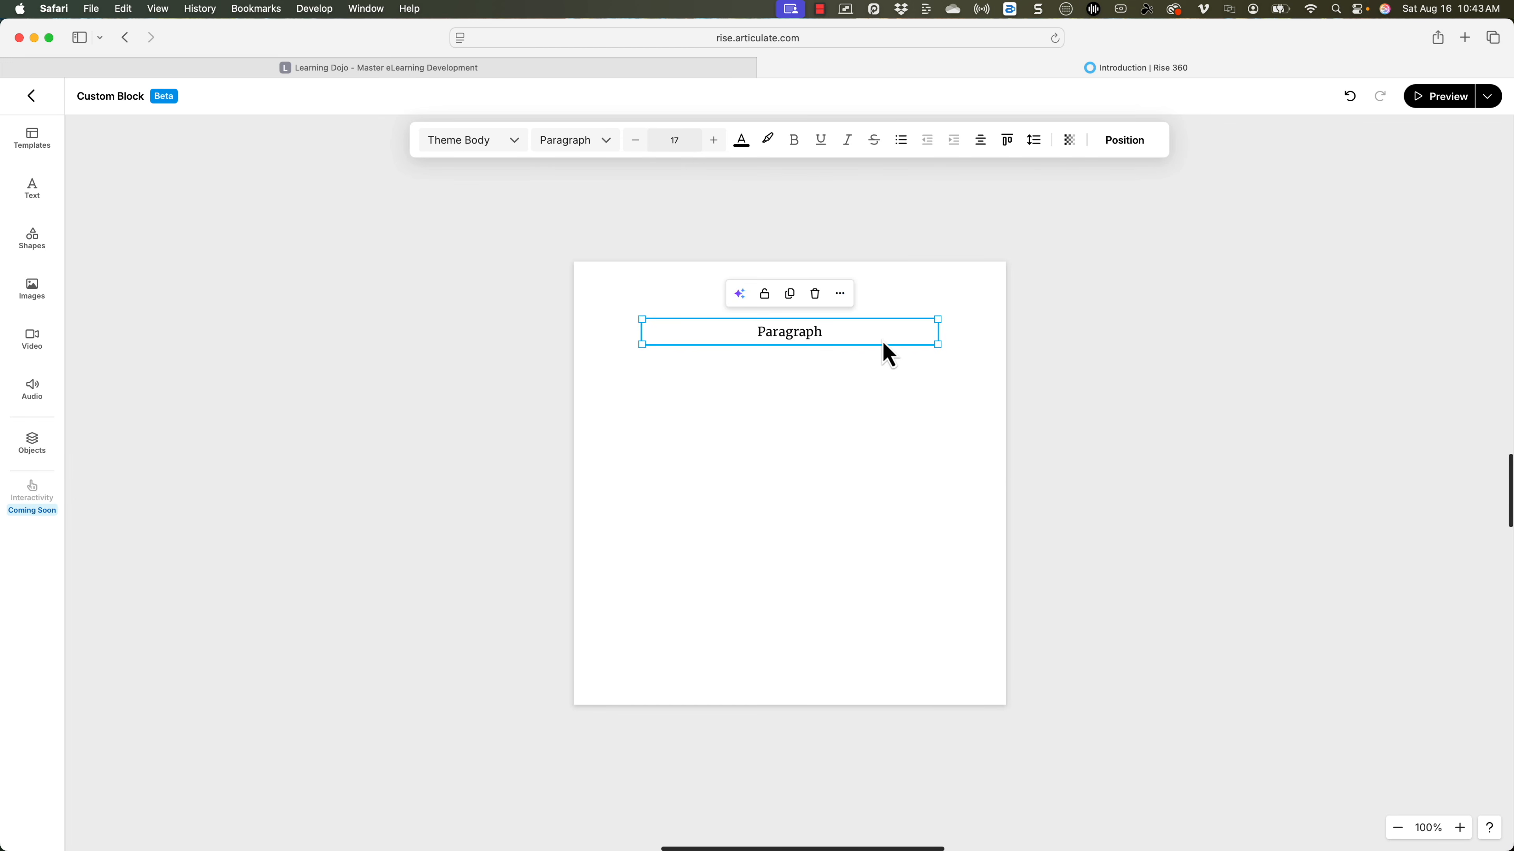
Adjust the size of the paragraph box and narrow the page around the text.
left_click_drag(936, 343, 922, 510)
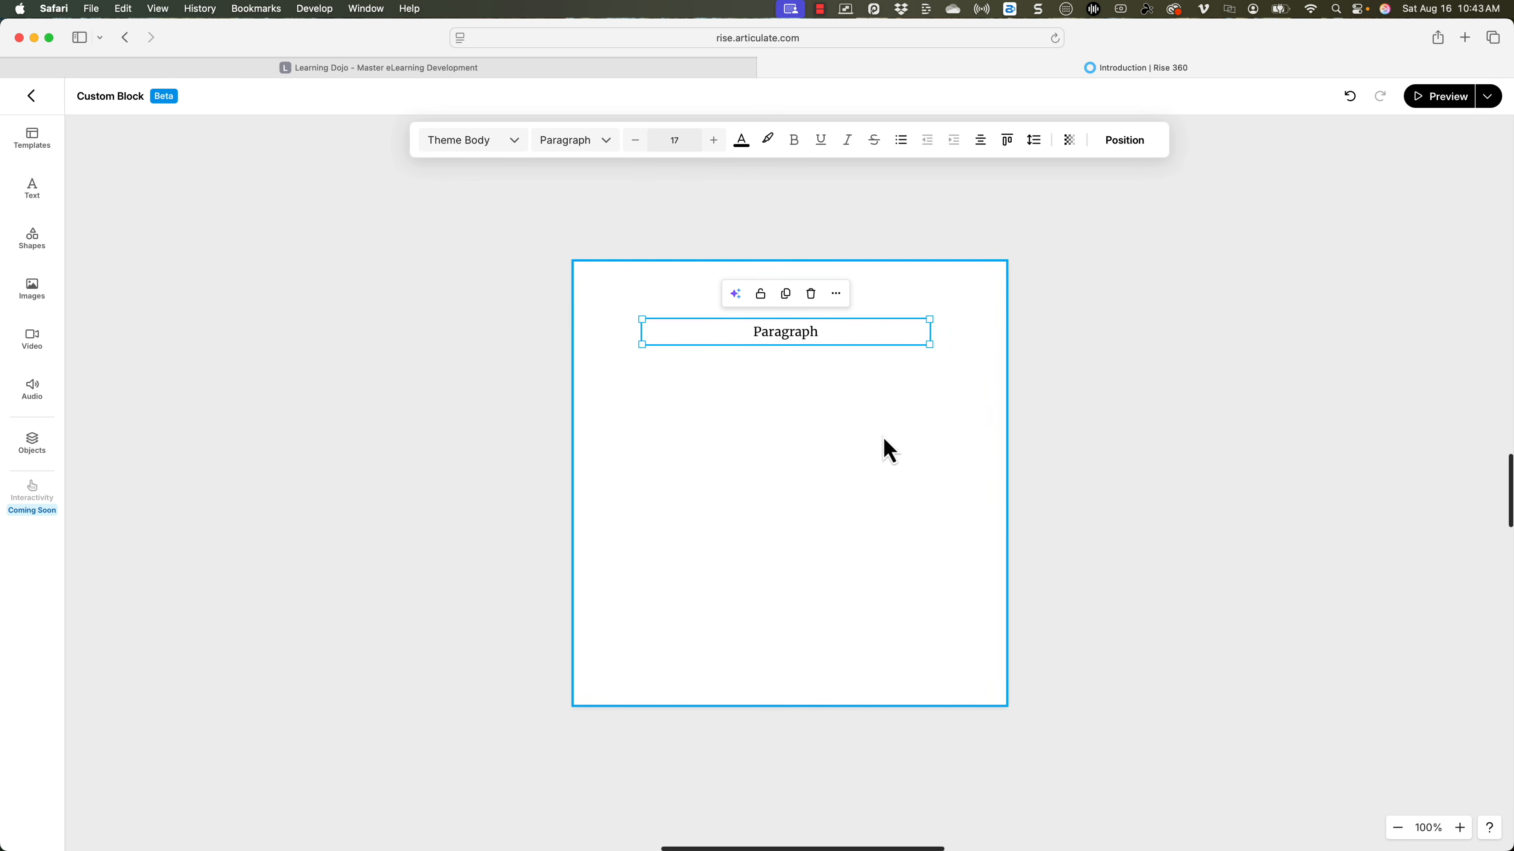
left_click_drag(930, 344, 895, 335)
left_click(1003, 428)
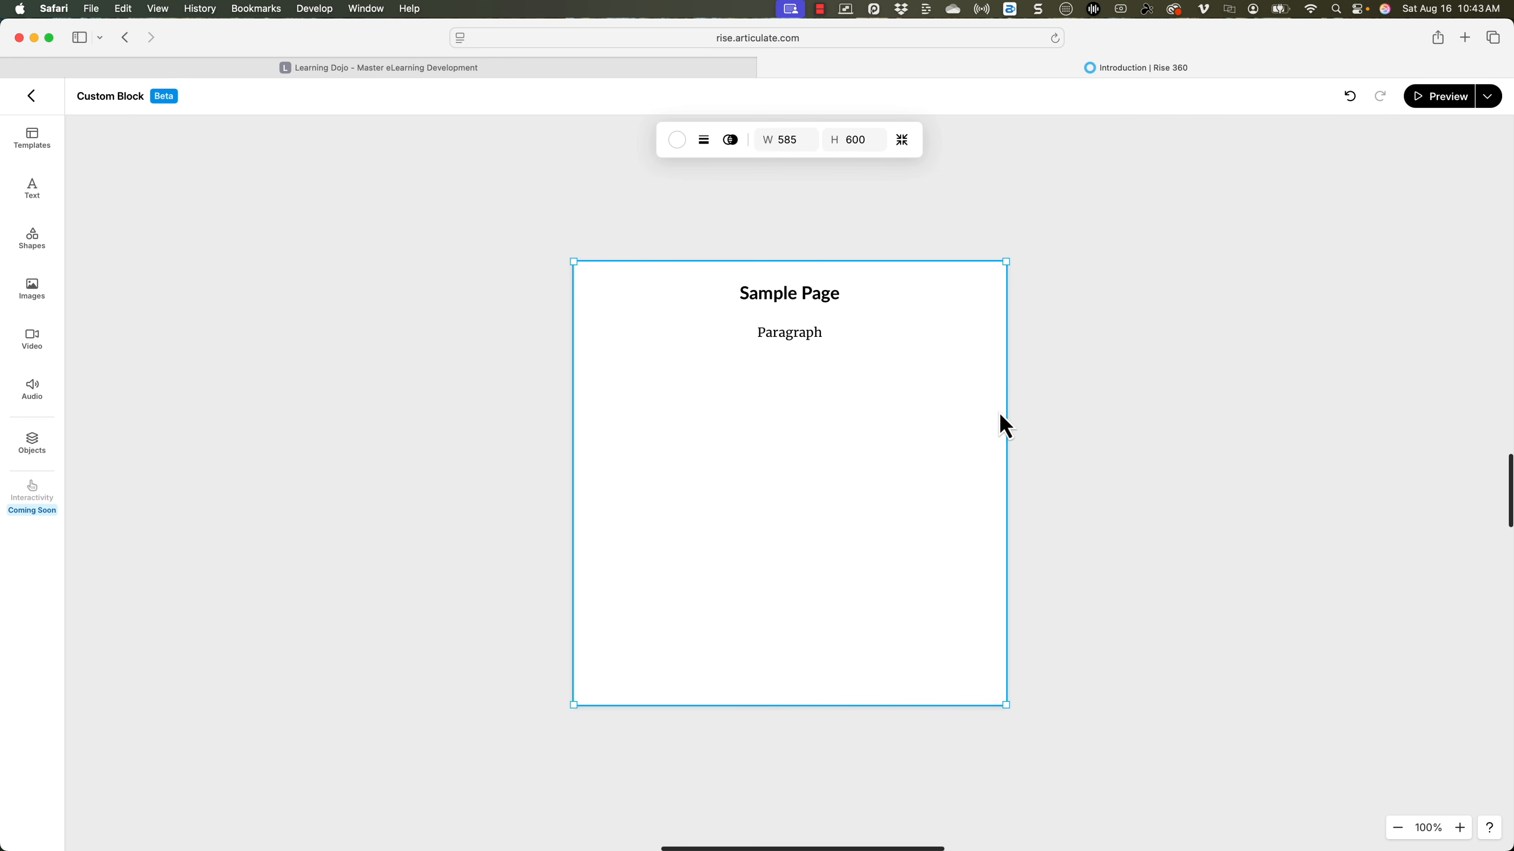
left_click_drag(1001, 261, 951, 261)
Generate 2 paragraphs about avoiding phishing with the AI writing tool and replace the placeholder paragraph with the result.
left_click_drag(854, 341, 707, 331)
left_click(783, 341)
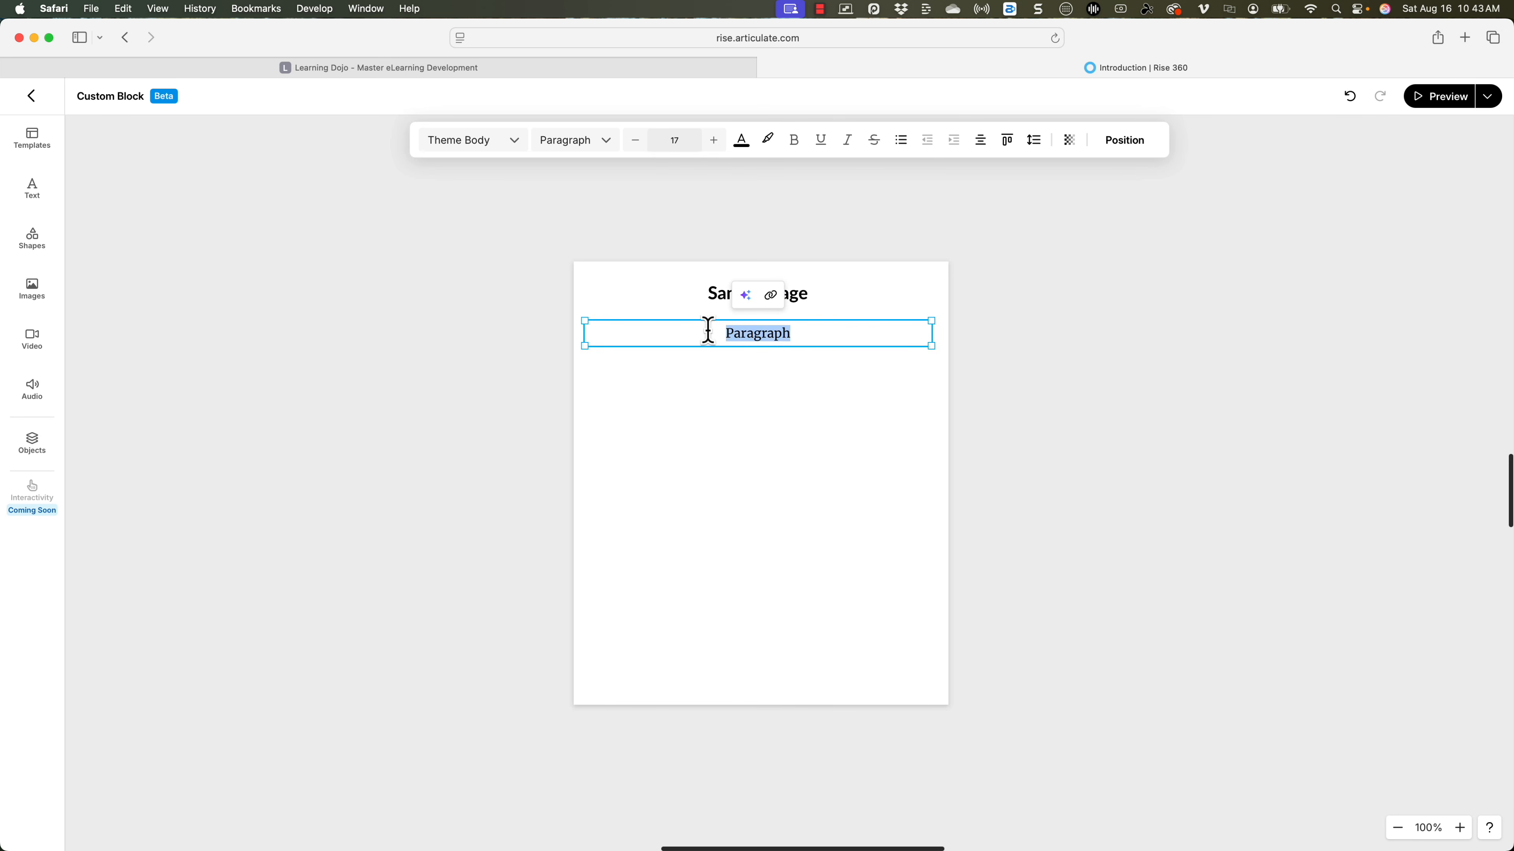
left_click(746, 296)
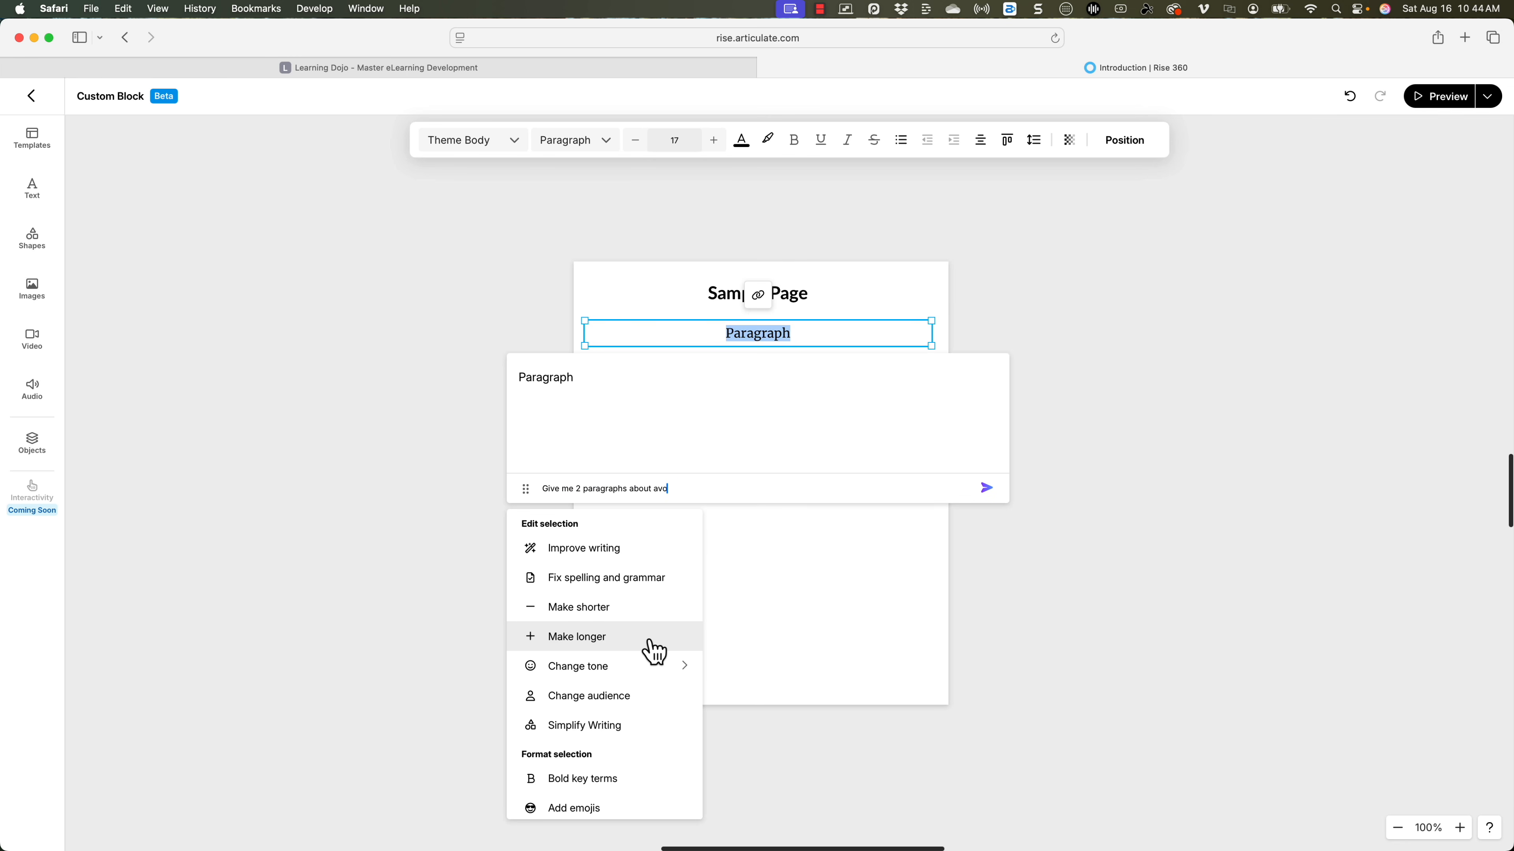
key("Return")
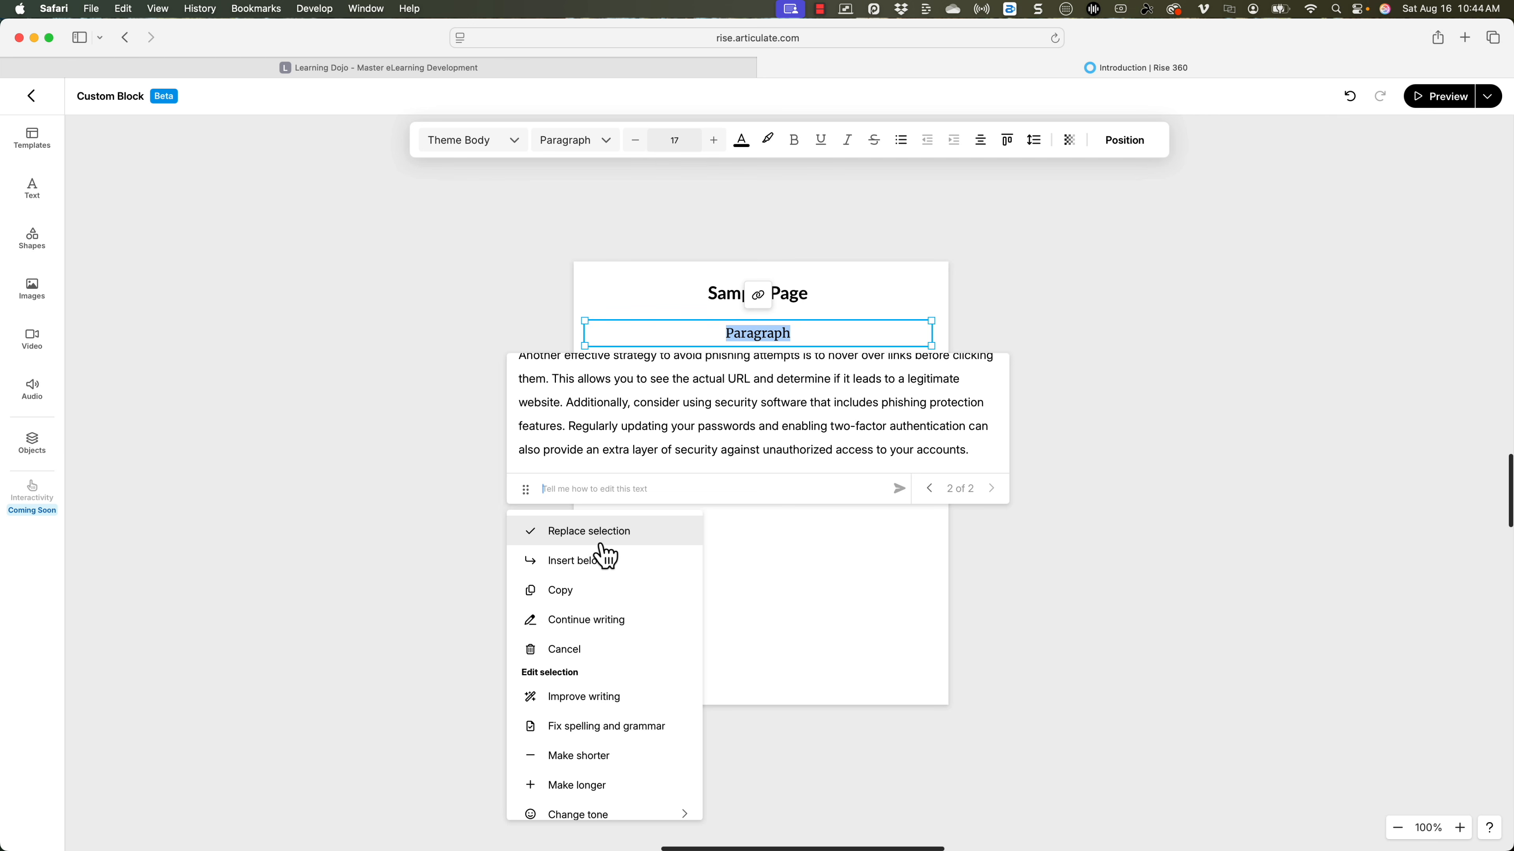
left_click(611, 540)
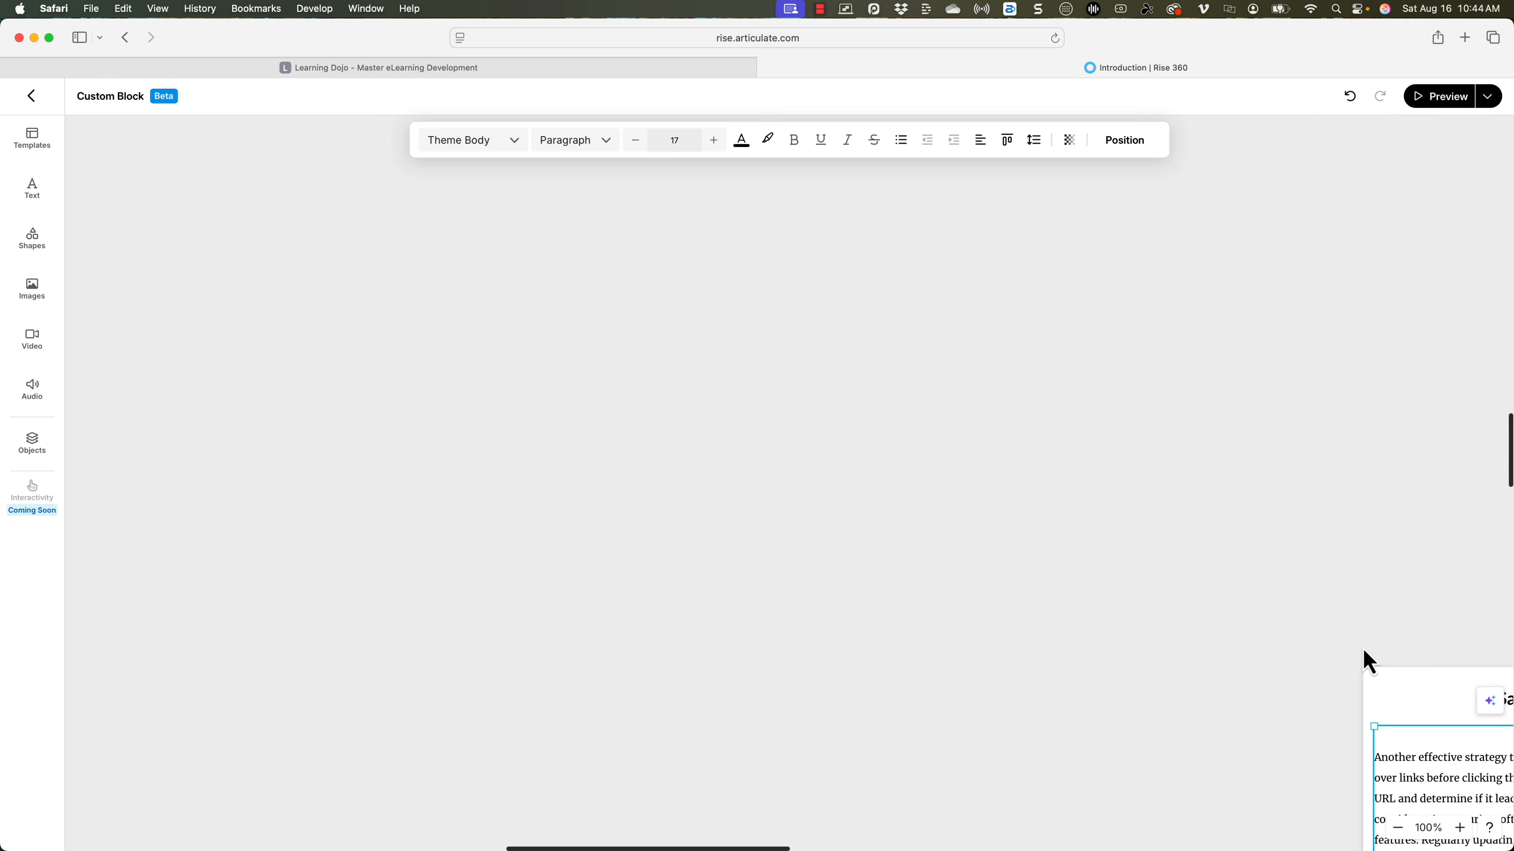
Widen the paragraph box slightly and remove the blank line above the phishing text.
scroll(1442, 665, "right", 8)
scroll(1440, 664, "down", 5)
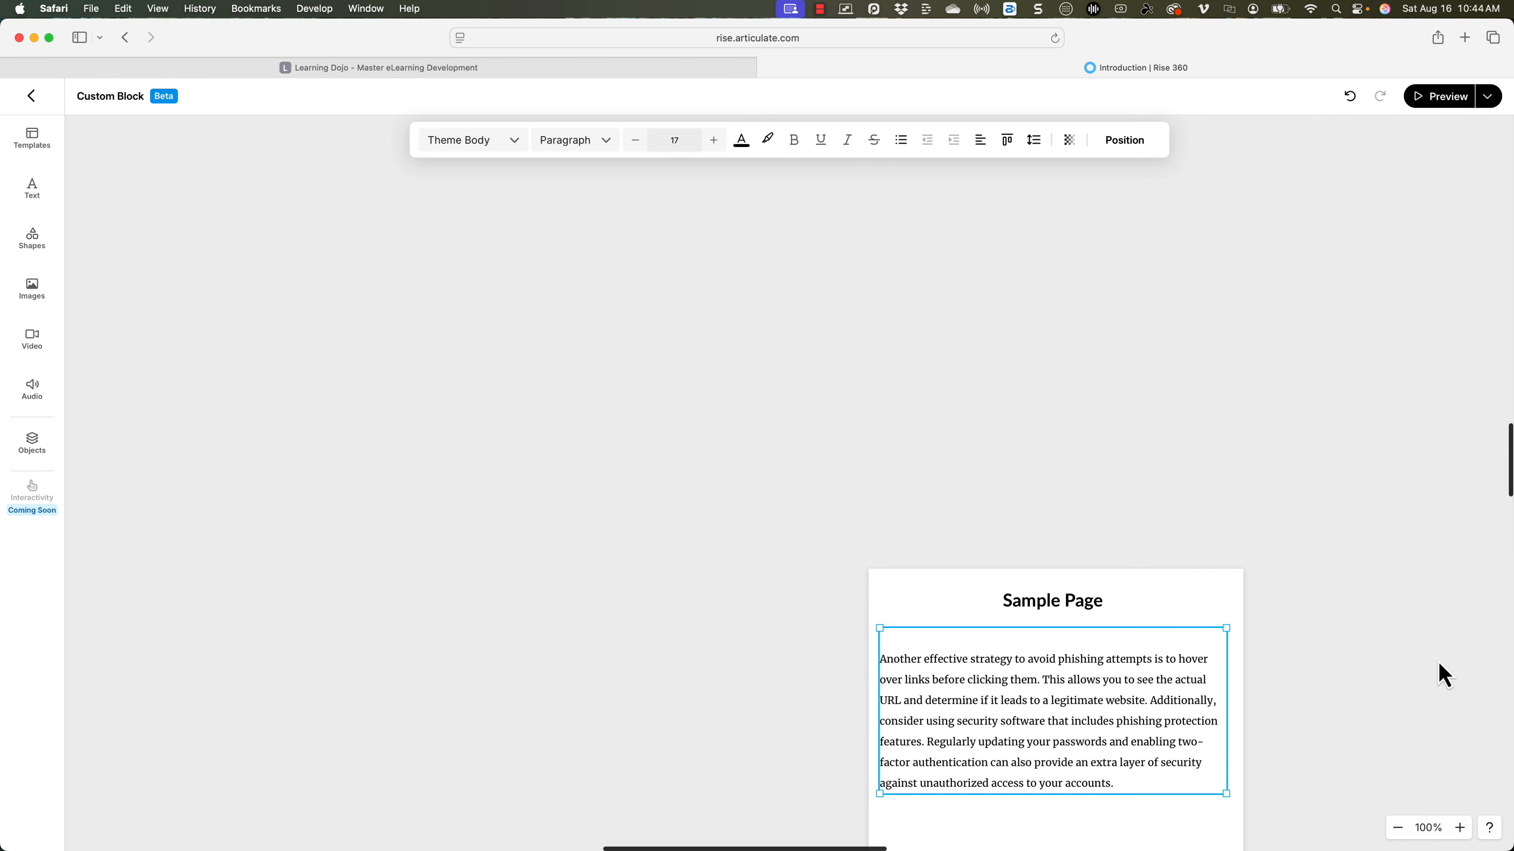
scroll(1444, 675, "down", 2)
scroll(1406, 665, "right", 7)
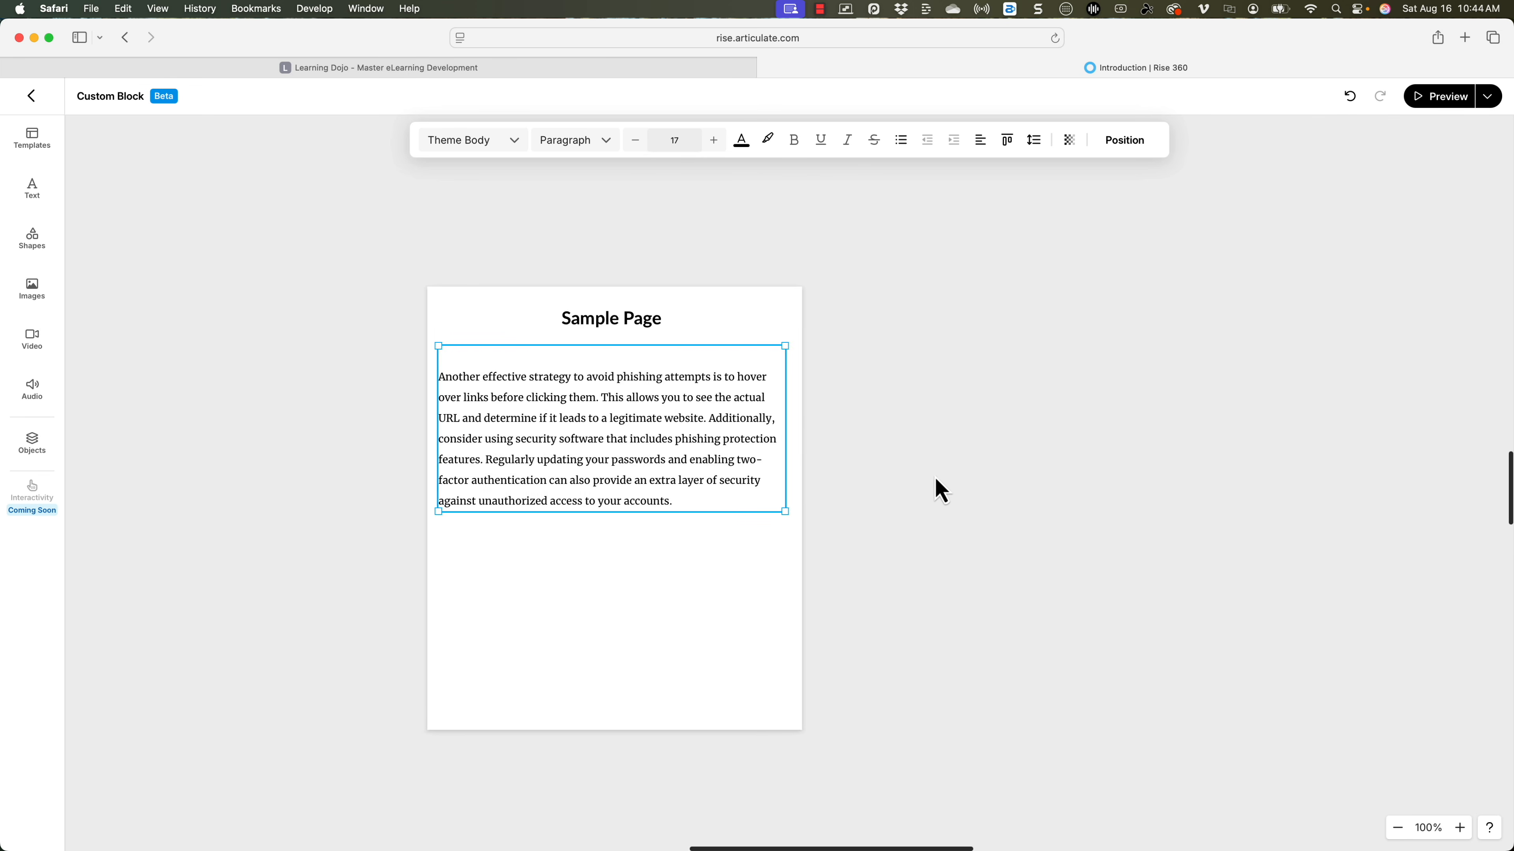
scroll(958, 465, "left", 3)
scroll(957, 465, "left", 1)
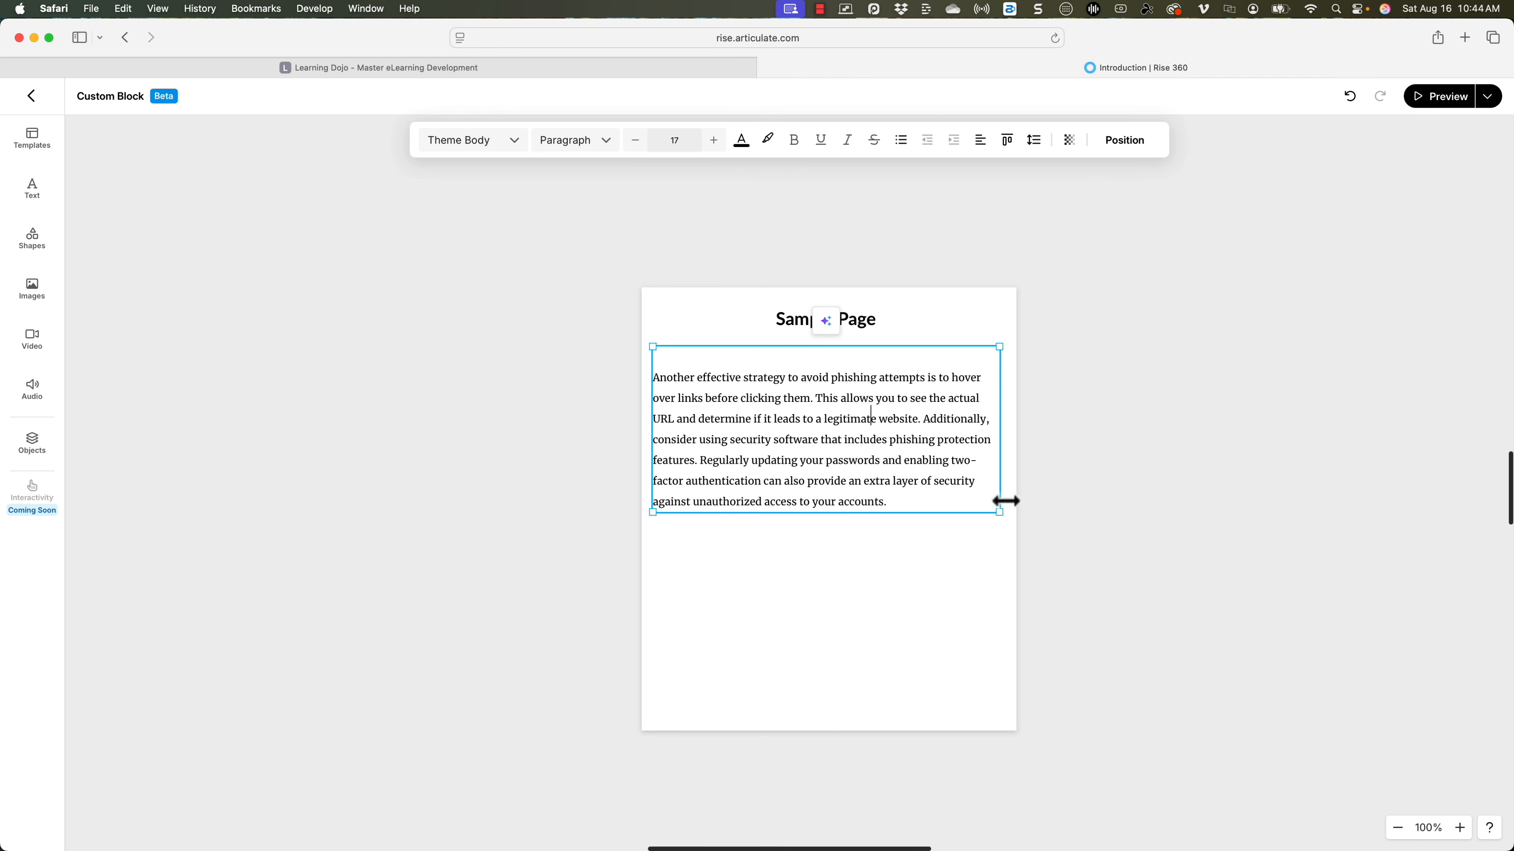
left_click_drag(999, 512, 1004, 628)
left_click(663, 377)
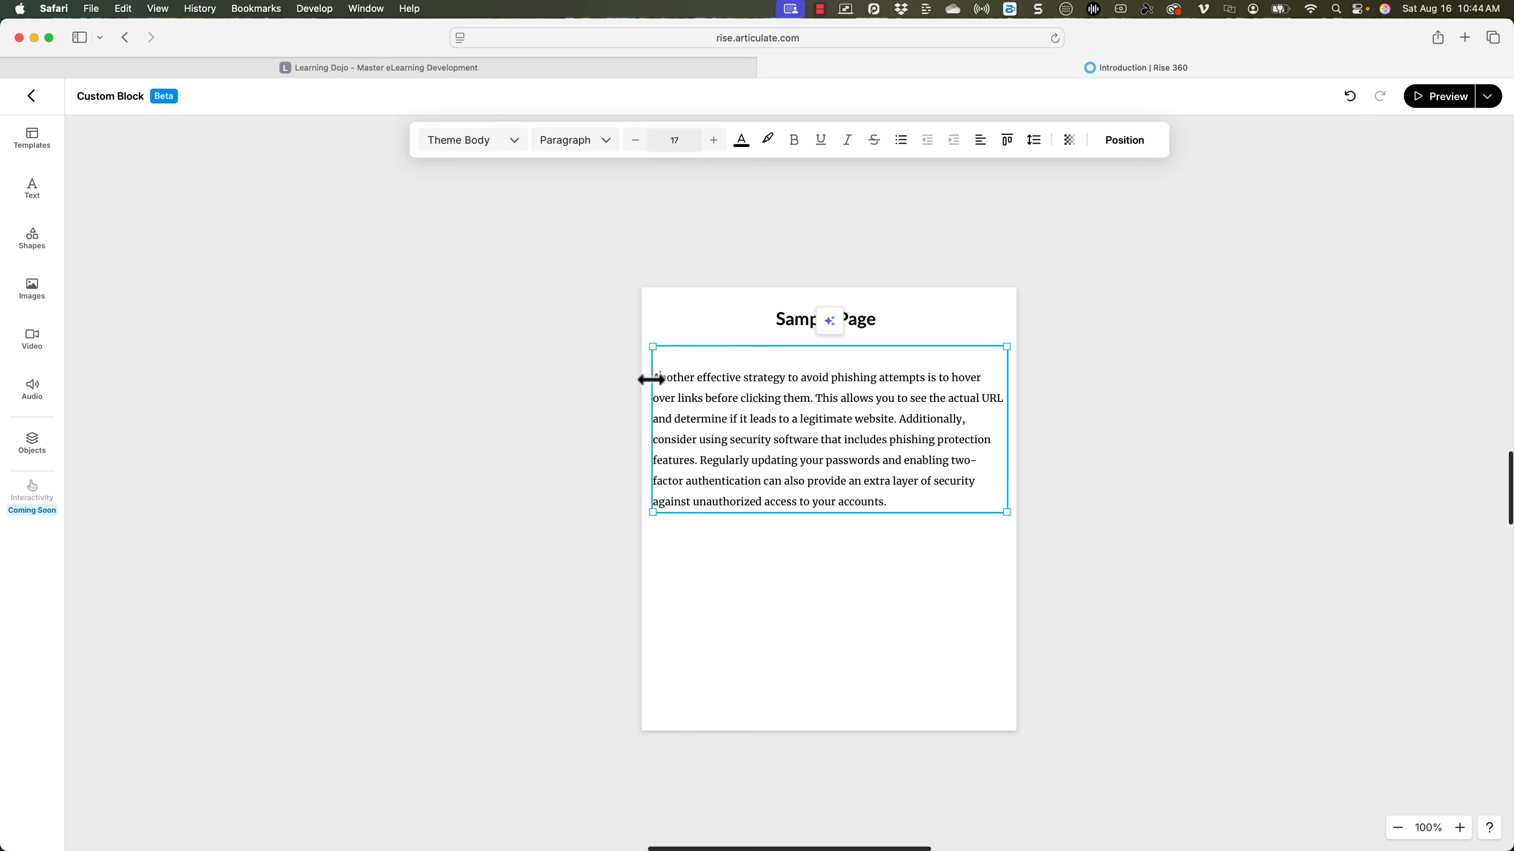
key("BackSpace")
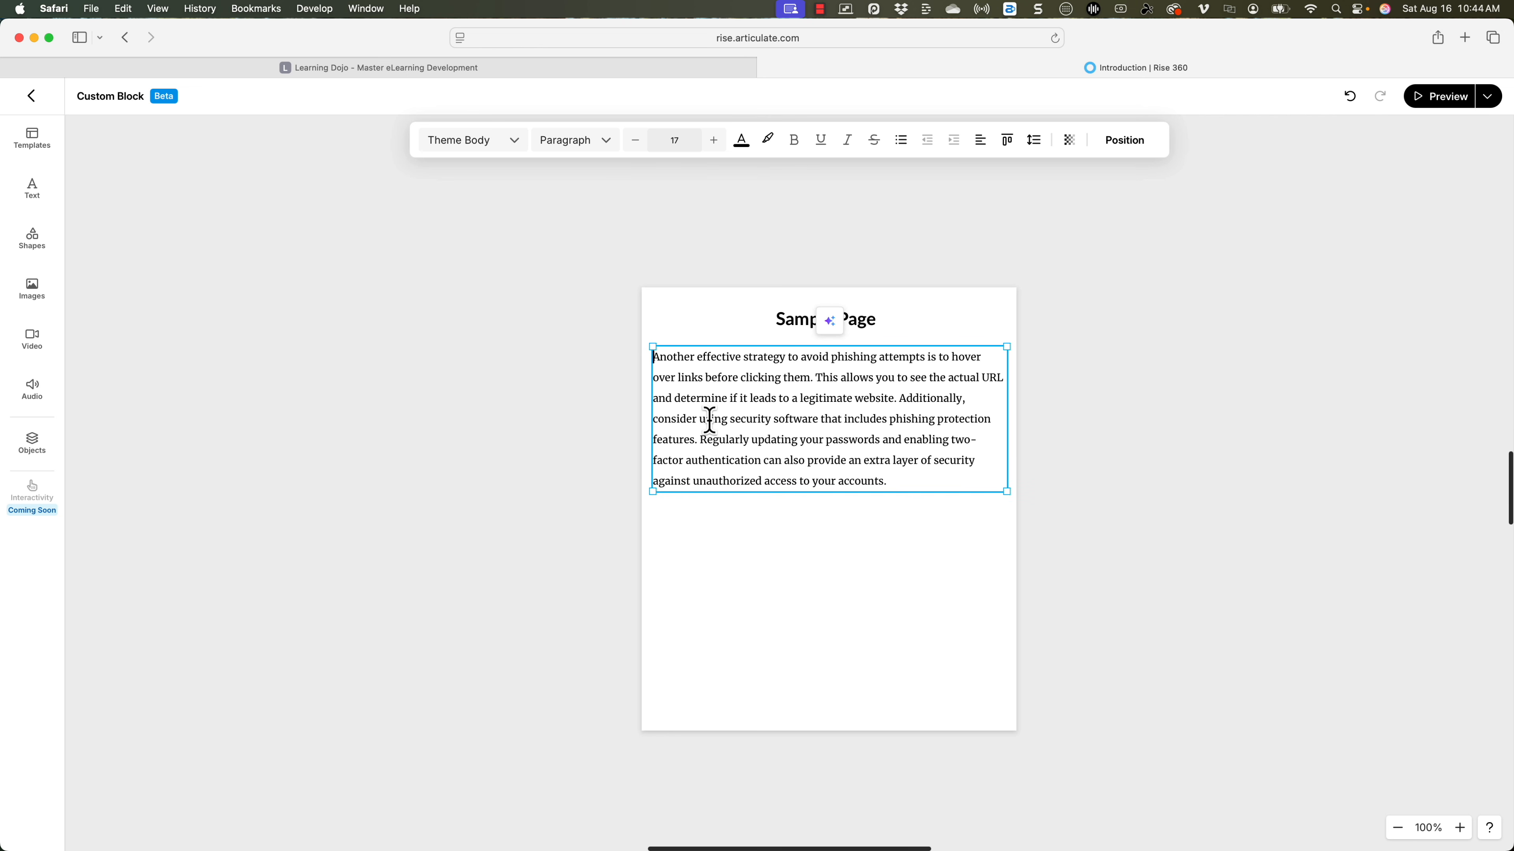
left_click(1162, 547)
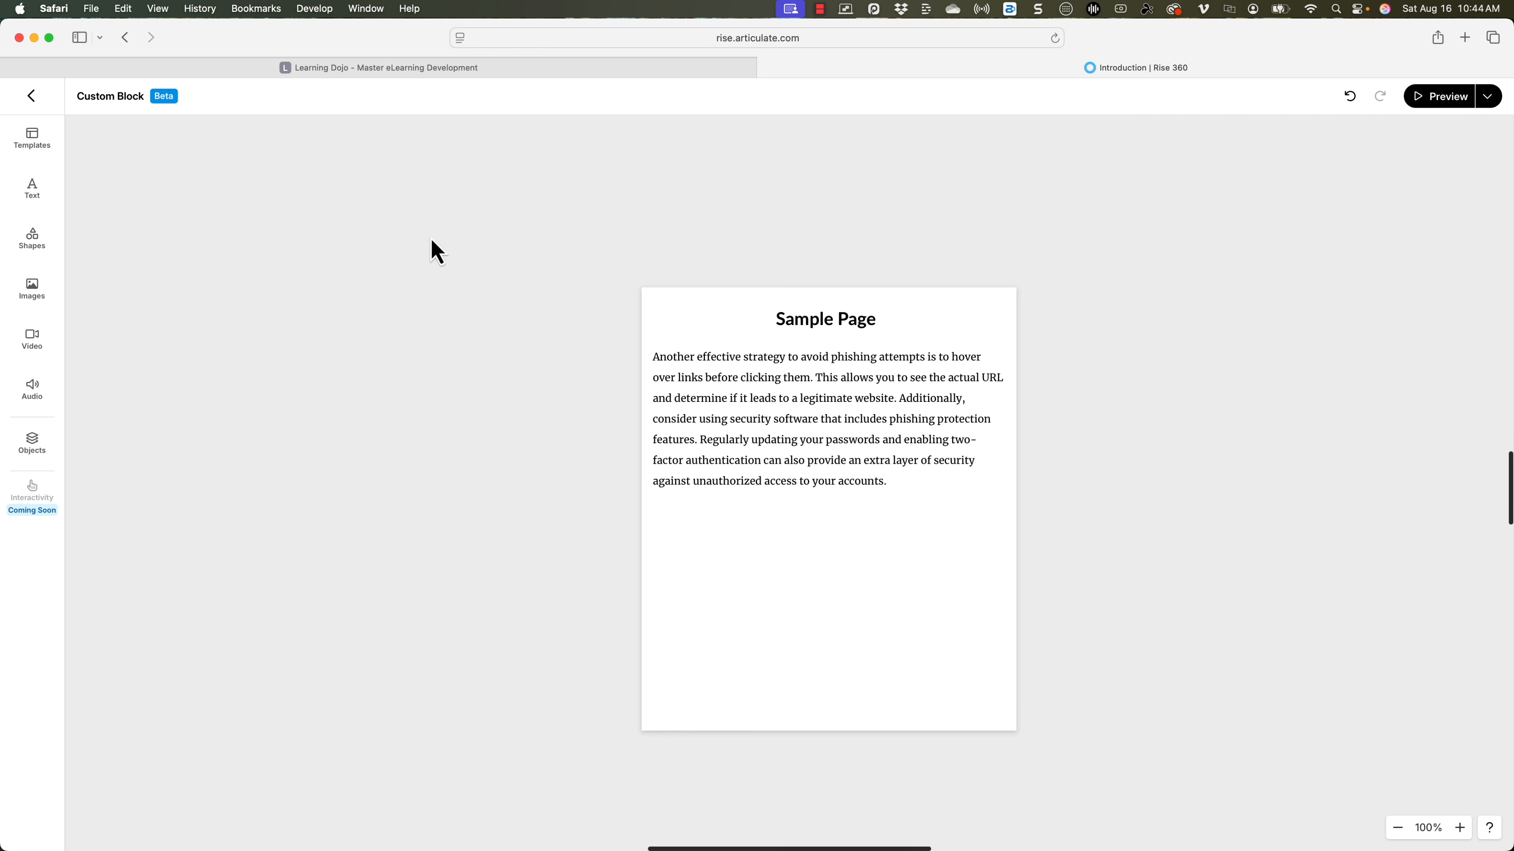
Go back to the lesson, preview the custom block in Mobile Portrait, and return to editing.
left_click(31, 95)
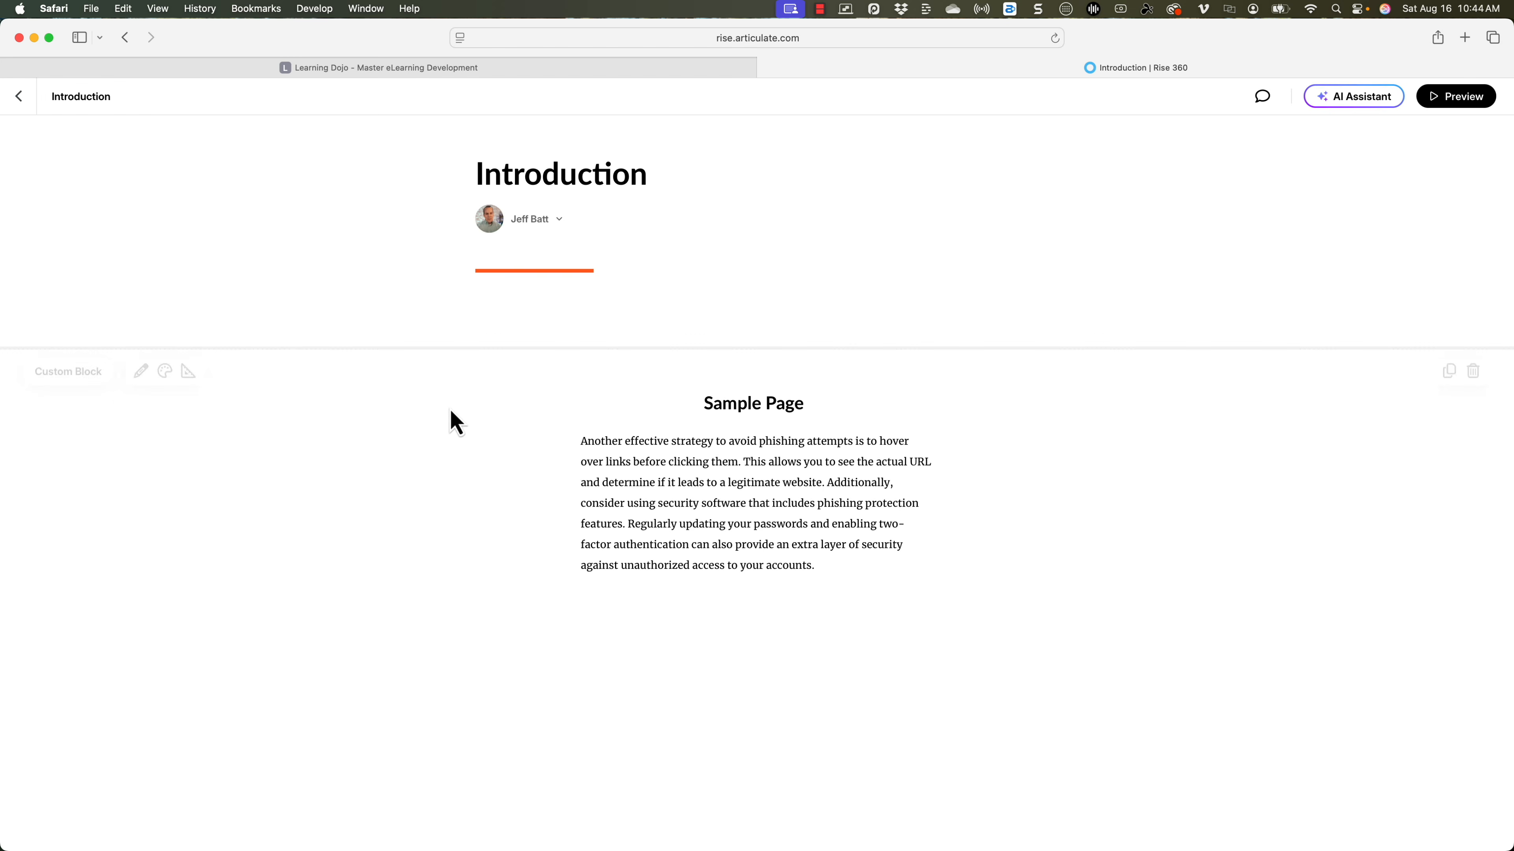
left_click(1460, 100)
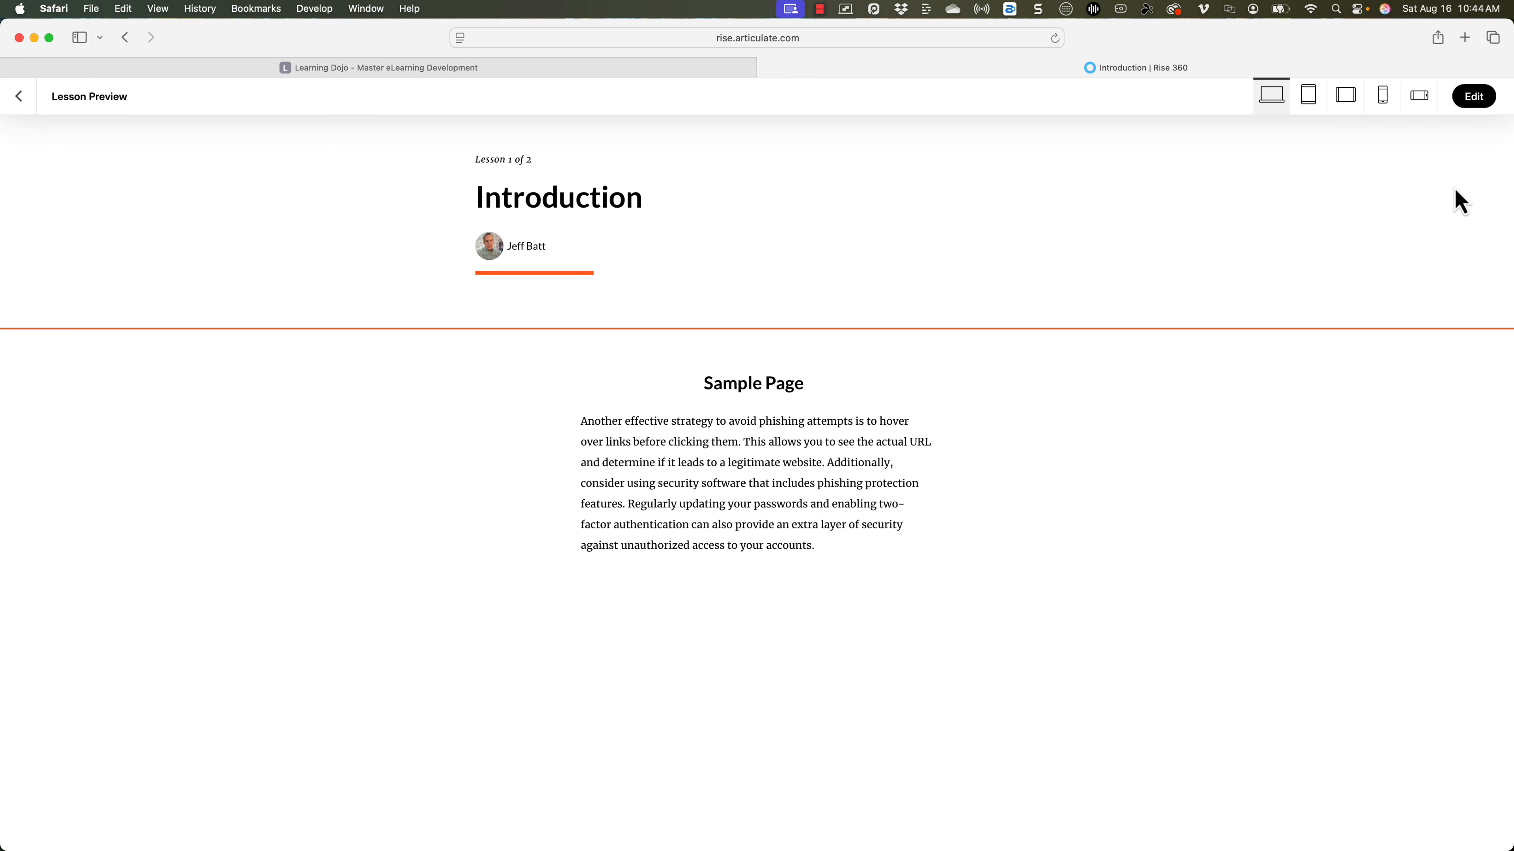
left_click(1383, 106)
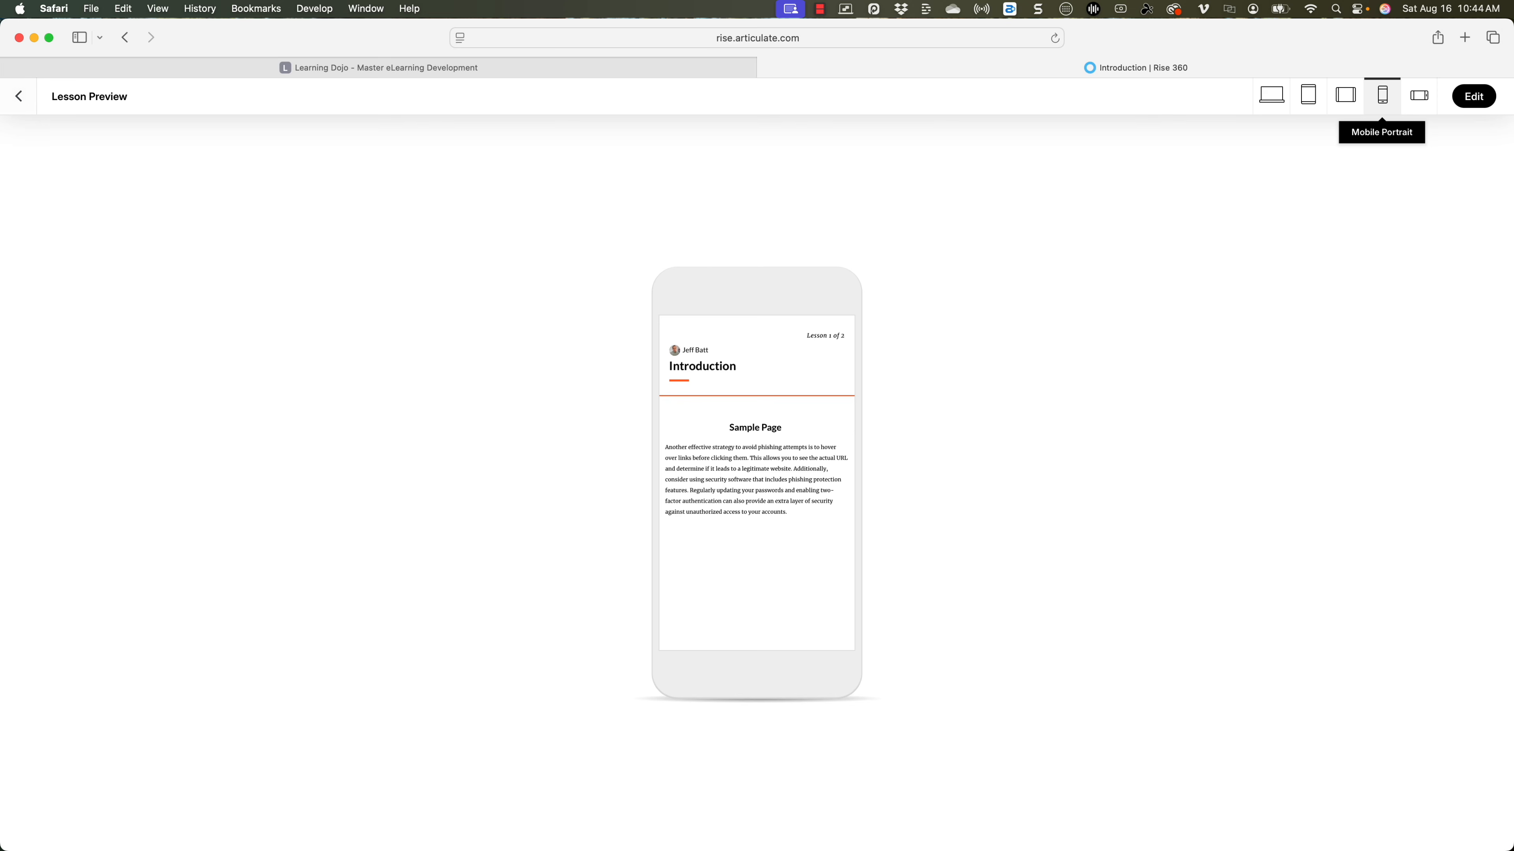
left_click(27, 108)
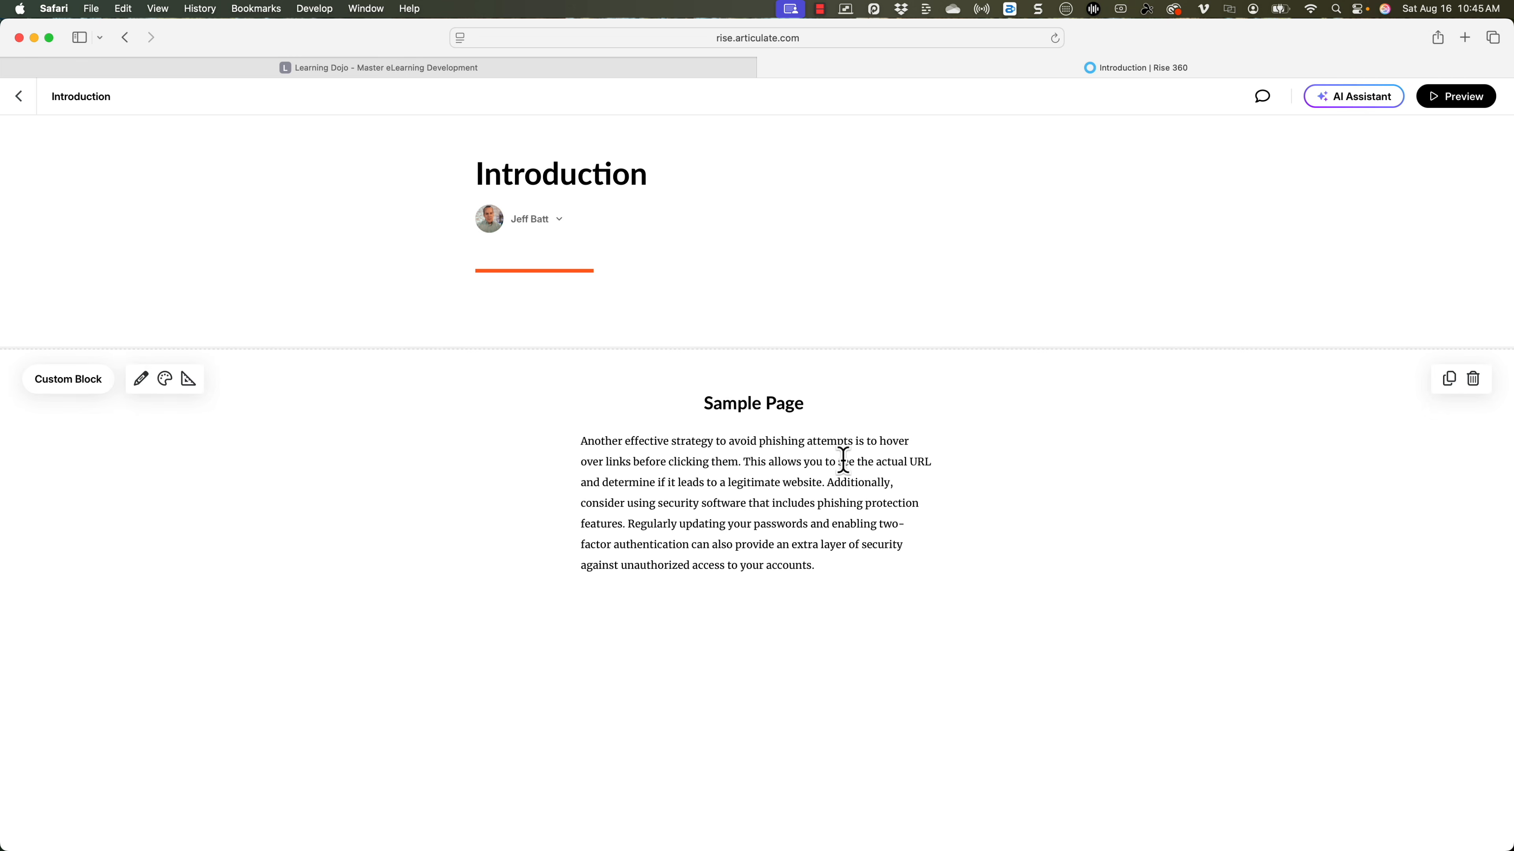
Reopen the custom block, widen its page to about 1021, and stretch the paragraph box across it.
left_click(141, 379)
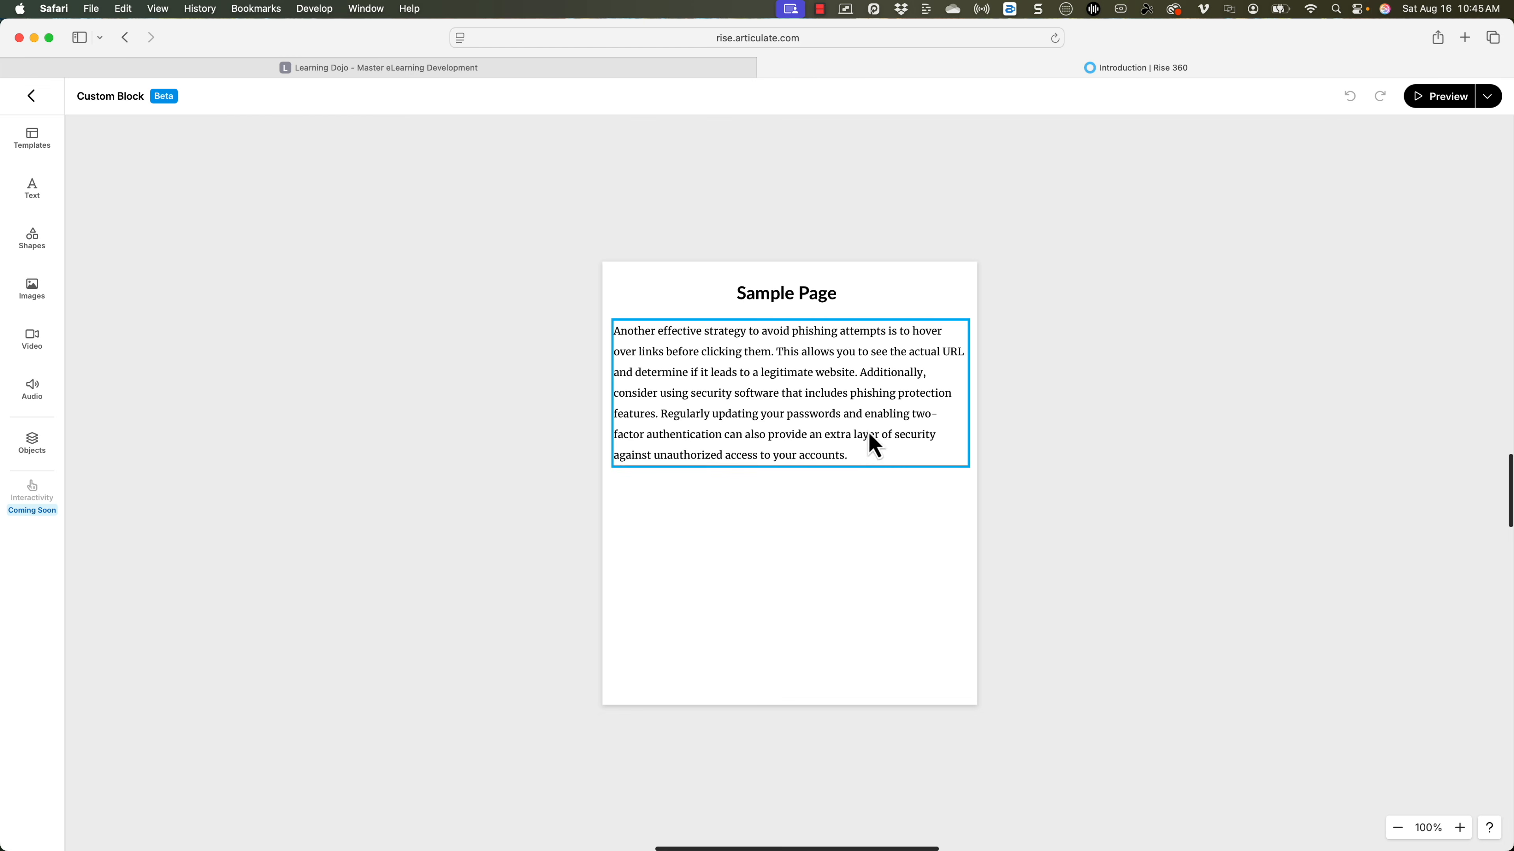
left_click_drag(977, 689, 1358, 648)
left_click(948, 382)
left_click_drag(976, 324, 1324, 342)
left_click_drag(1091, 464, 1091, 383)
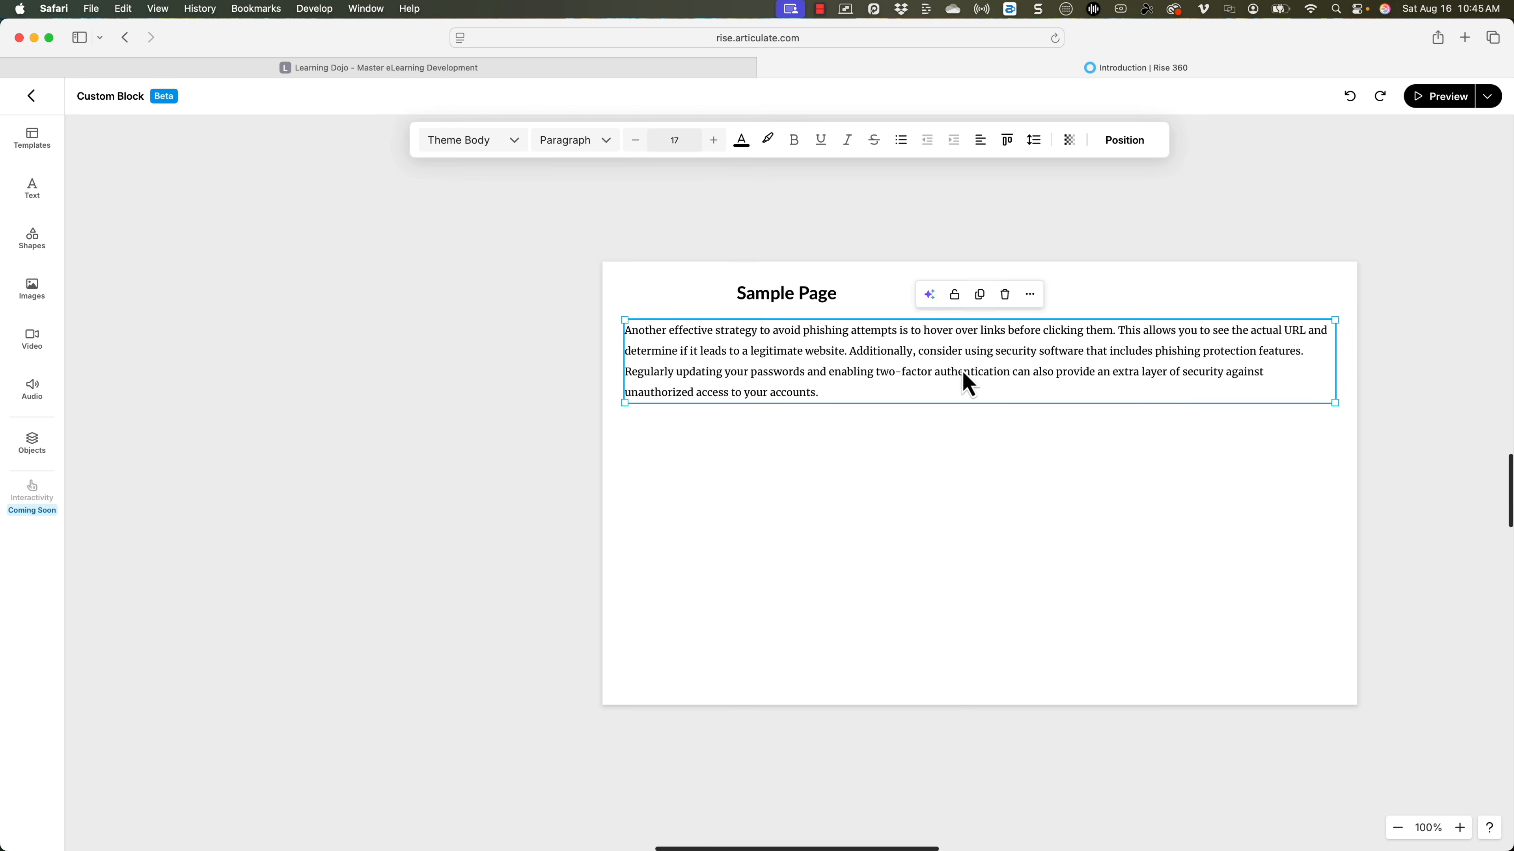
Copy the phishing paragraph and paste it as a second paragraph below the first.
double_click(761, 381)
key("super+c")
left_click(848, 392)
key("Return")
key("Return")
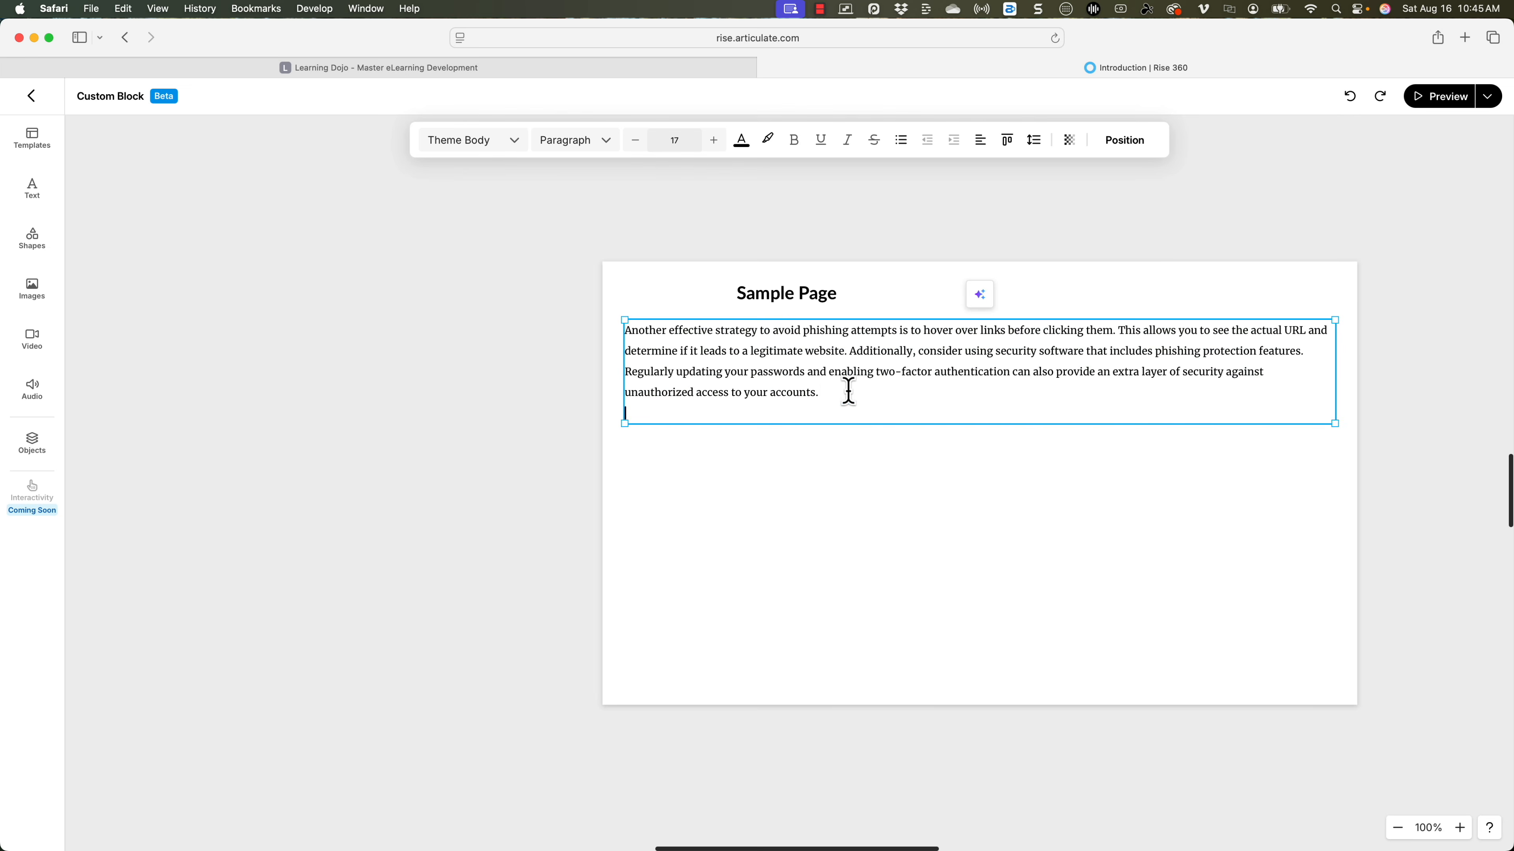
key("super+v")
Replace the original first paragraph with the copied phishing text to match the second paragraph.
left_click(884, 409)
left_click_drag(885, 410, 598, 308)
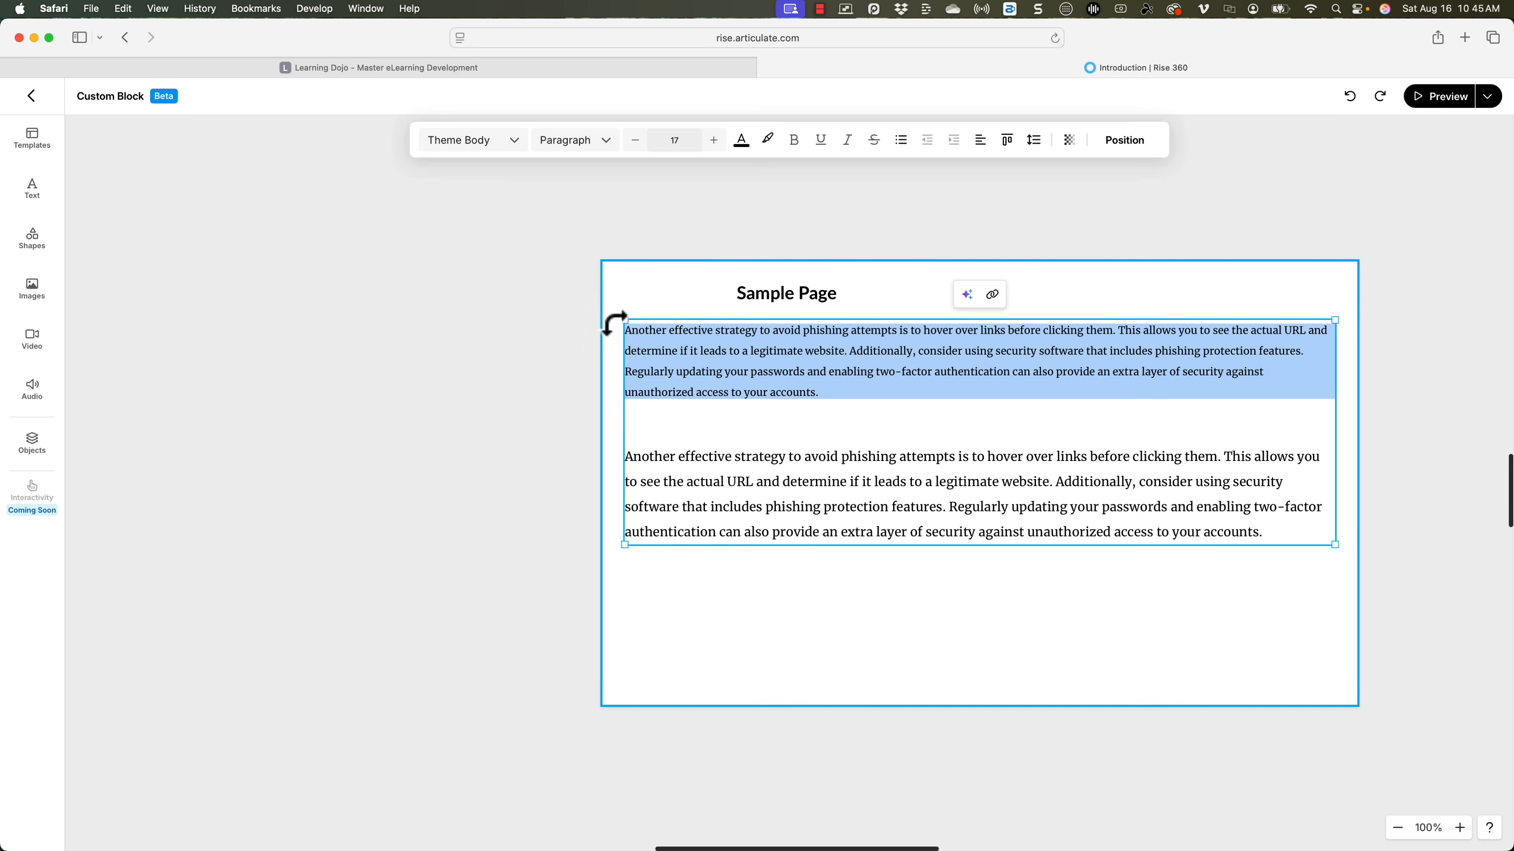
key("super+v")
left_click(1348, 449)
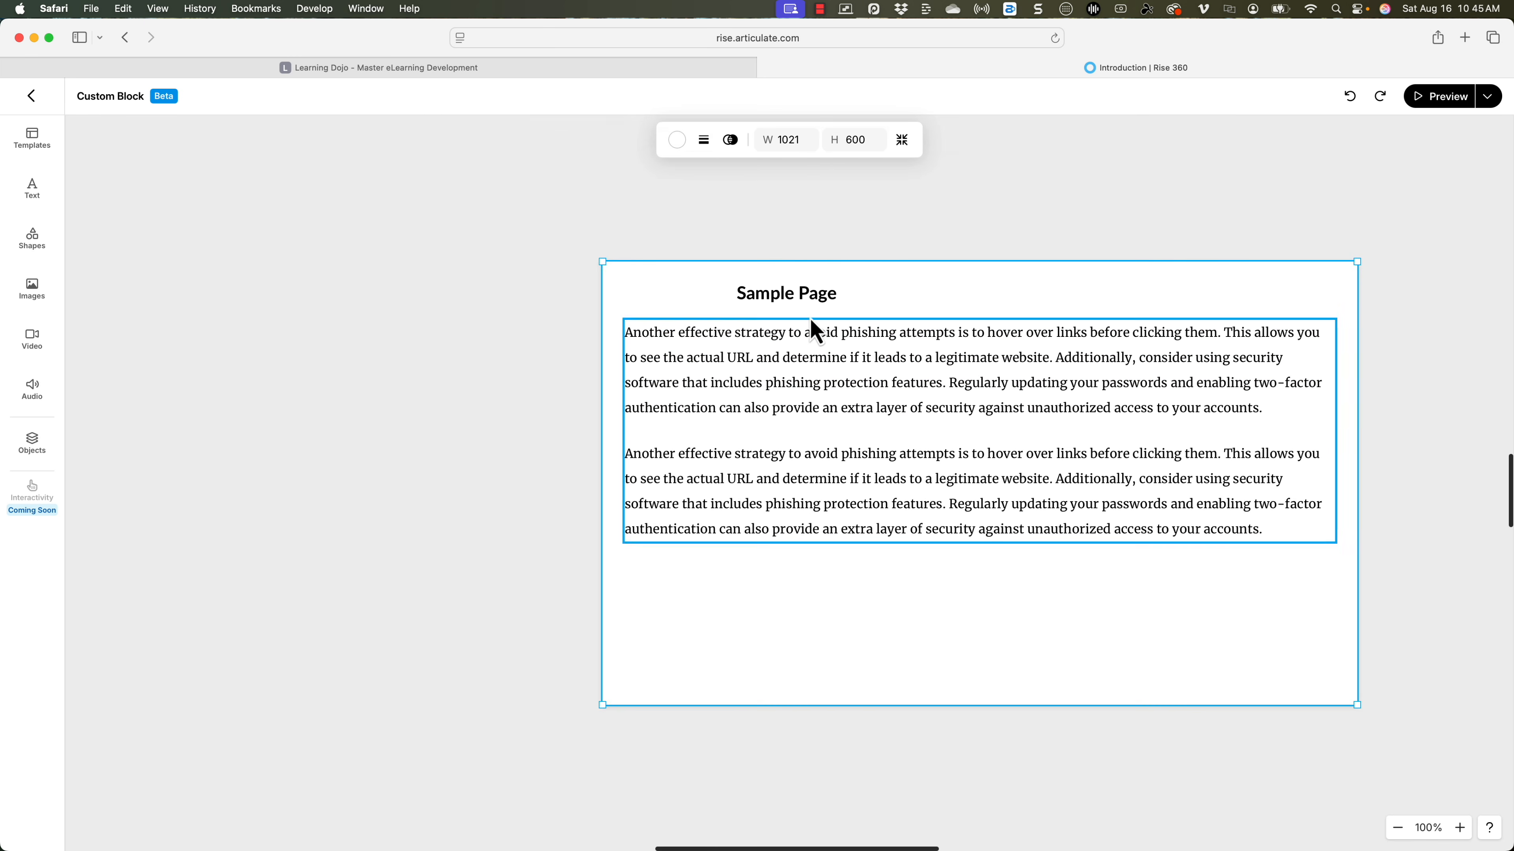
Align the "Sample Page" heading to the horizontal center of the page.
left_click(824, 301)
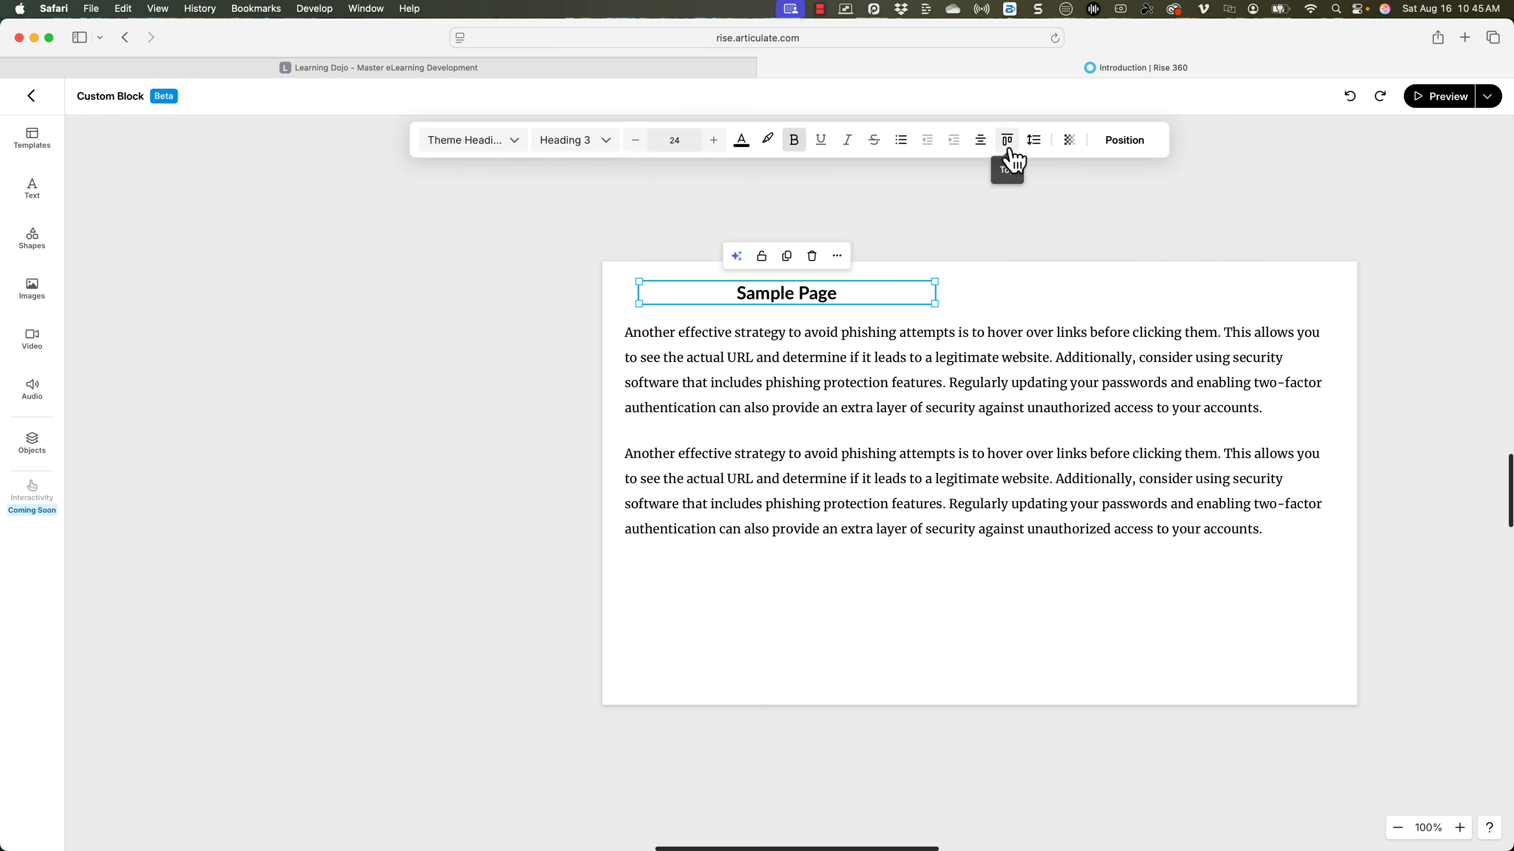
left_click(1124, 139)
left_click(1083, 201)
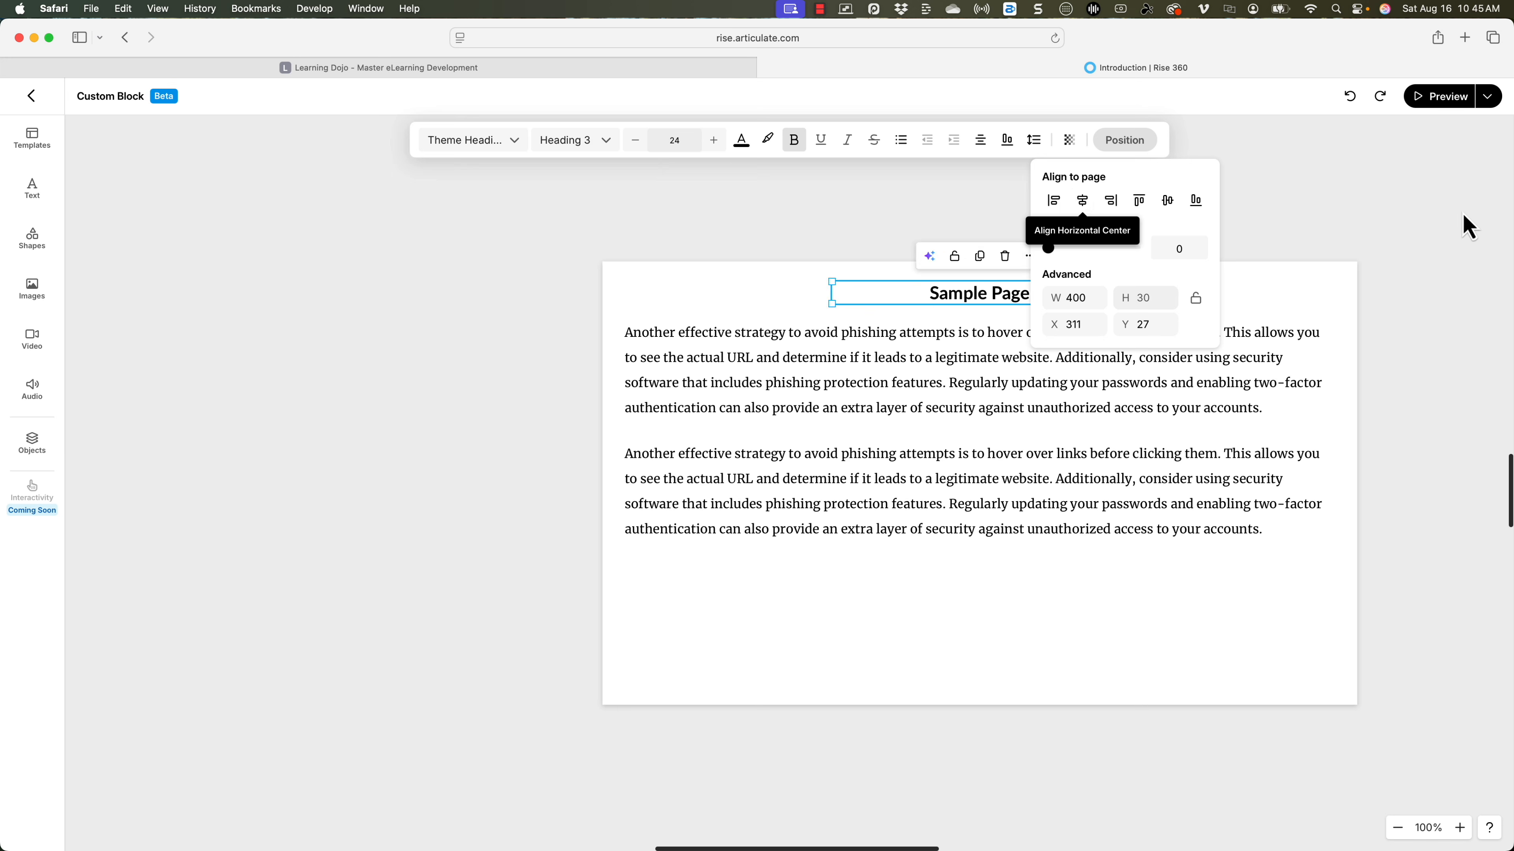
left_click(1467, 225)
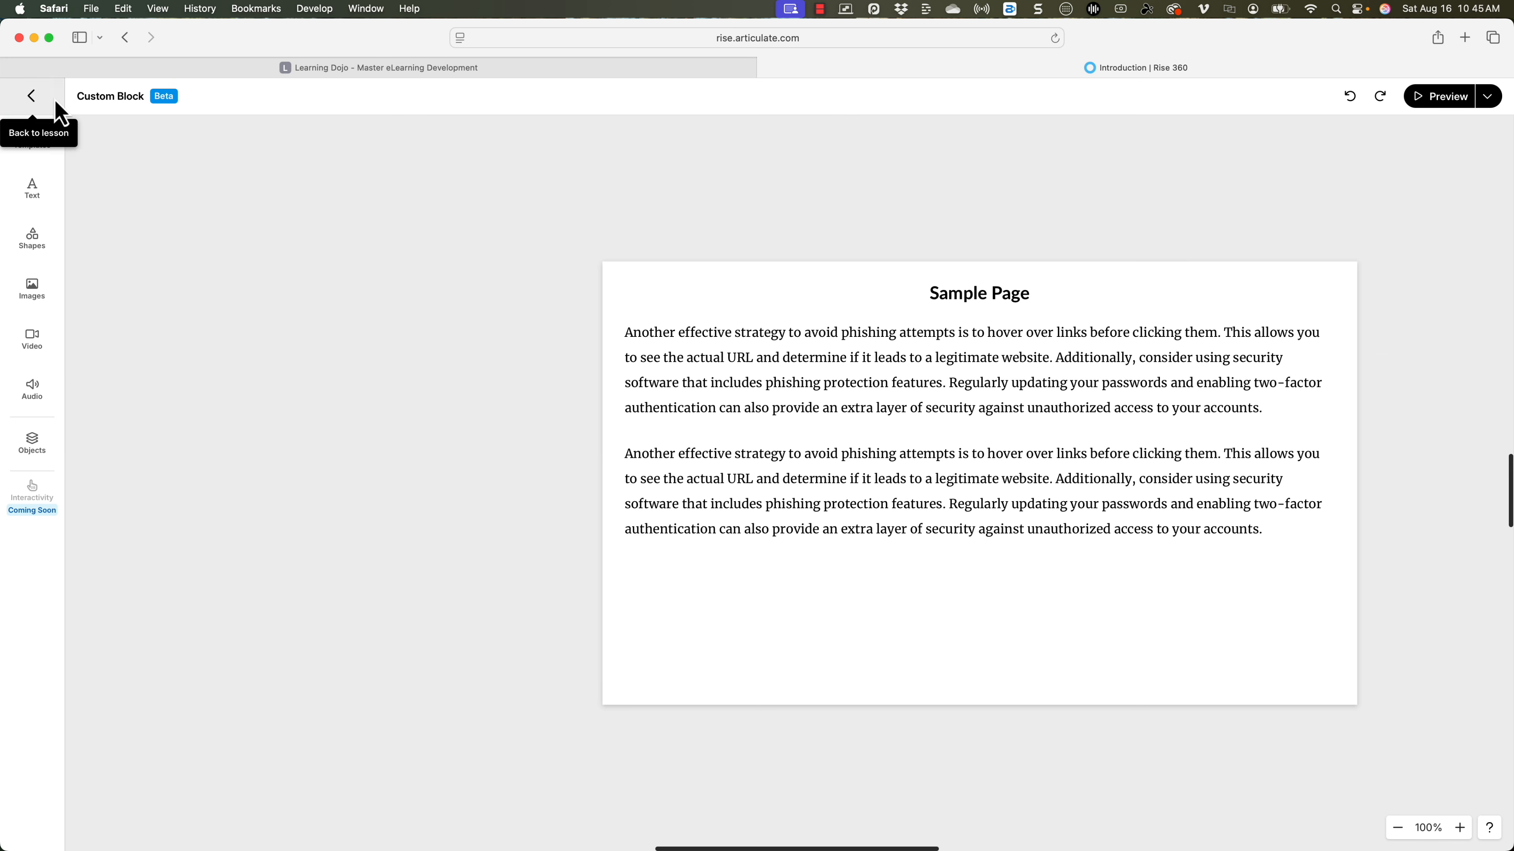
Preview the lesson with the widened two-paragraph block in Mobile Portrait and return to the lesson editor.
left_click(32, 98)
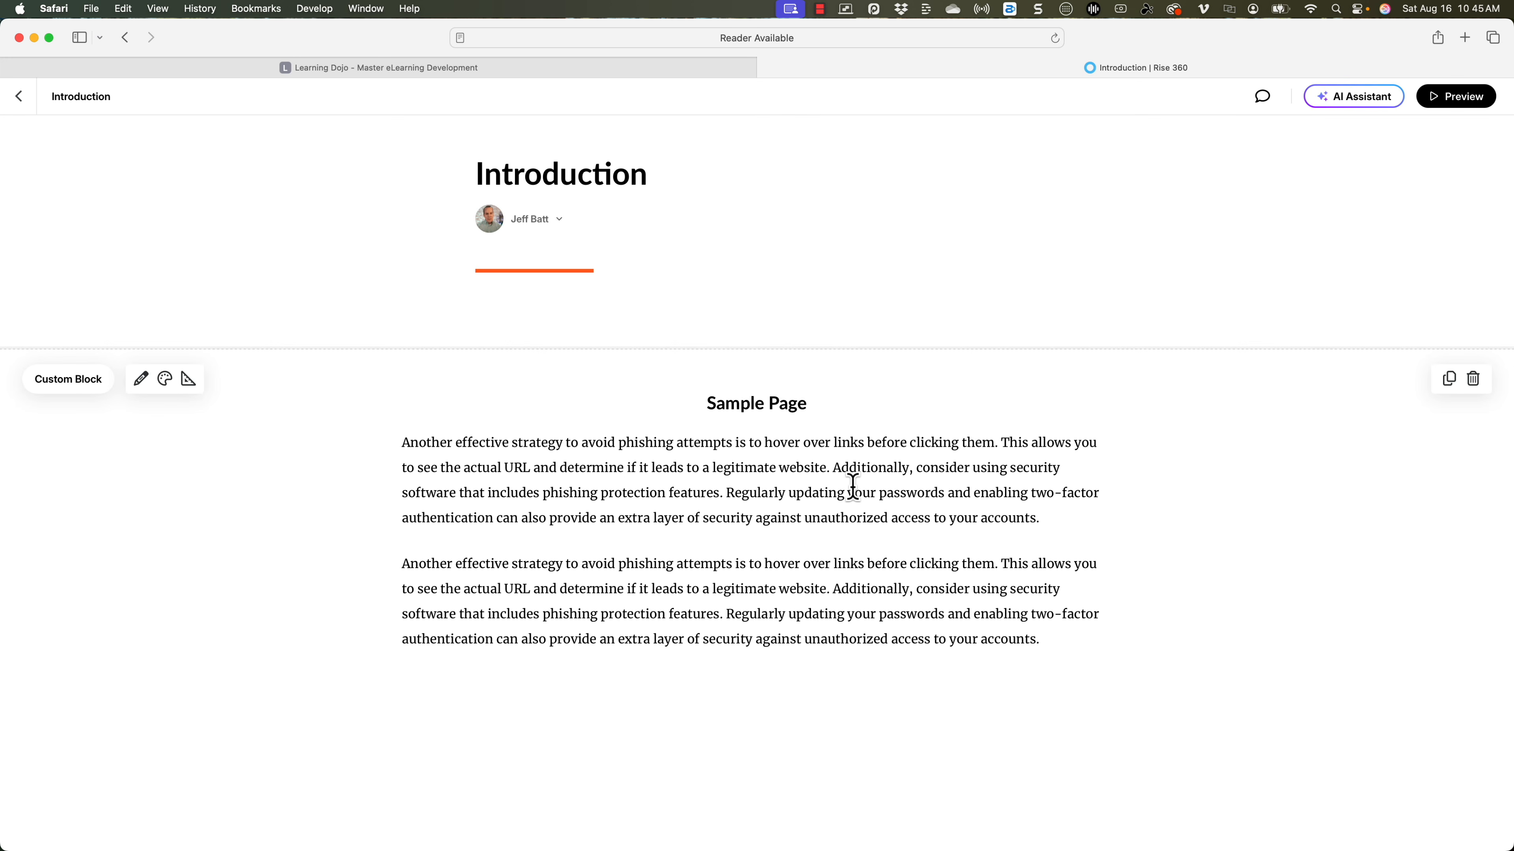
left_click(1459, 103)
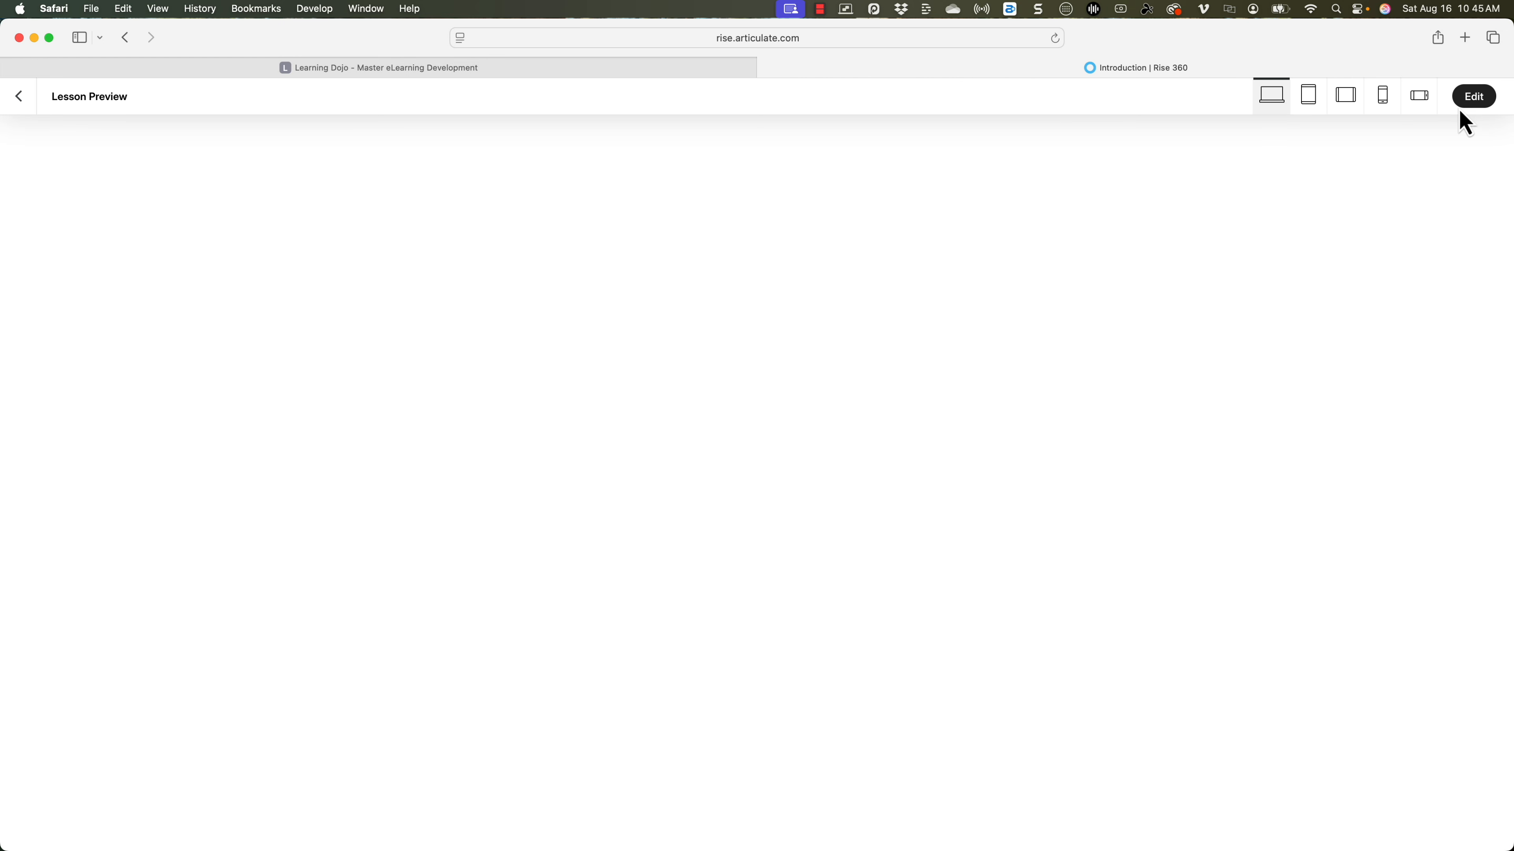
left_click(1384, 100)
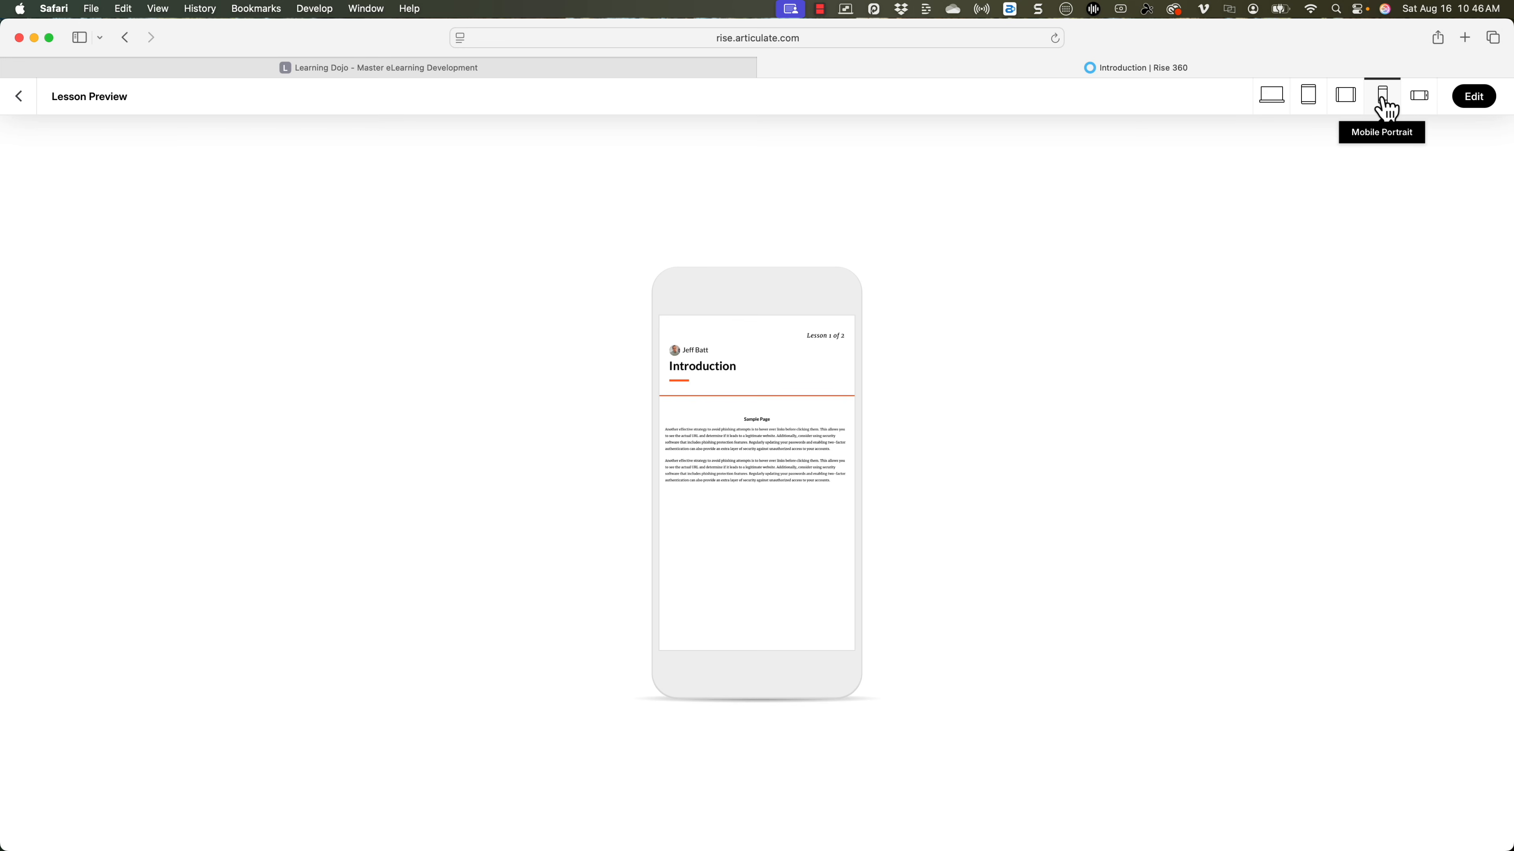
left_click(18, 96)
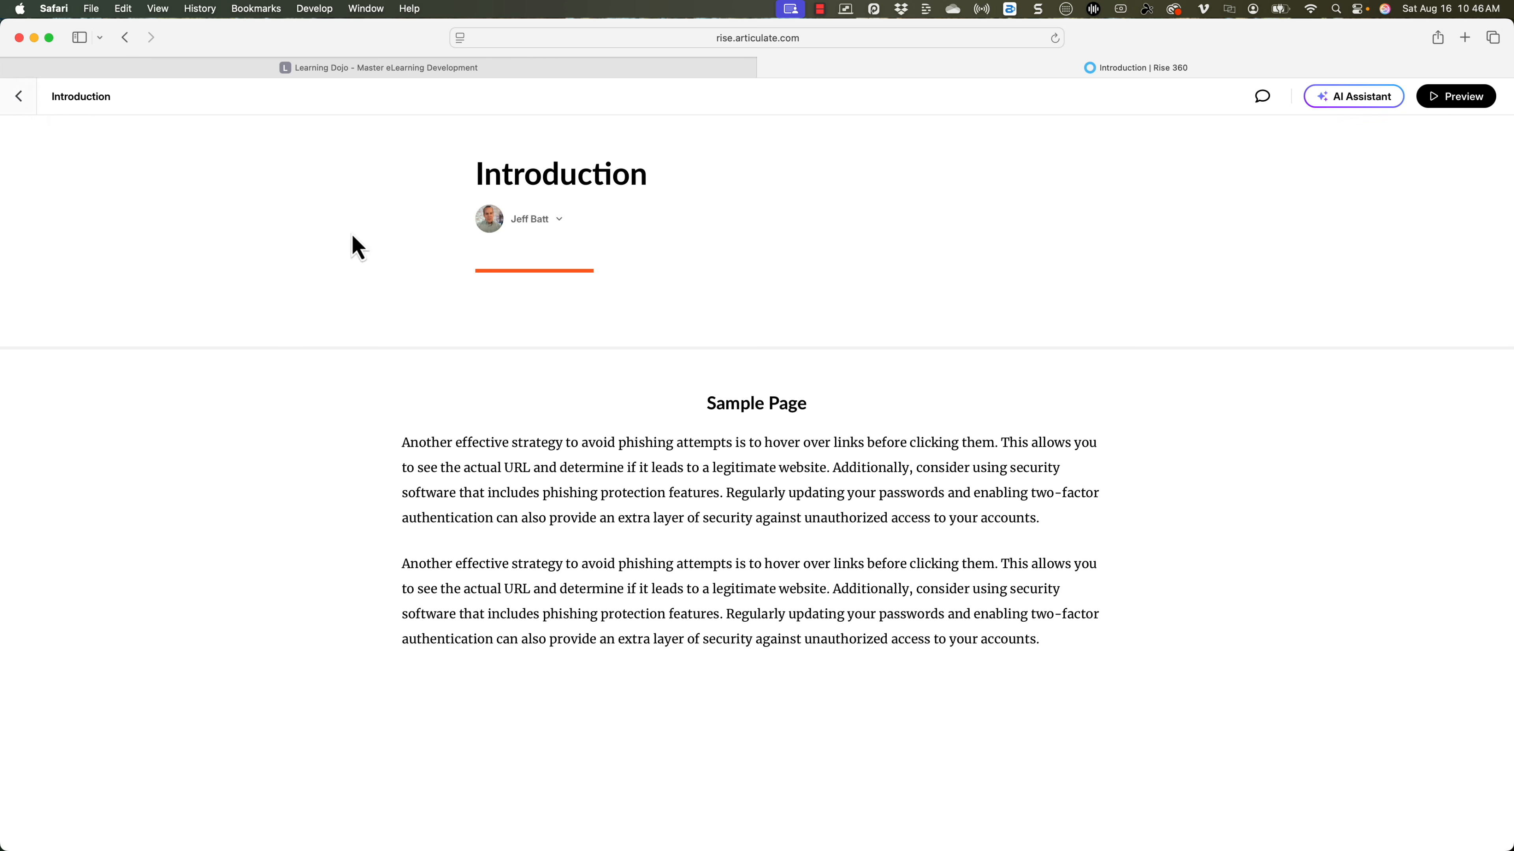
Open the Comparisons templates for custom blocks in the Block Library.
scroll(655, 507, "down", 3)
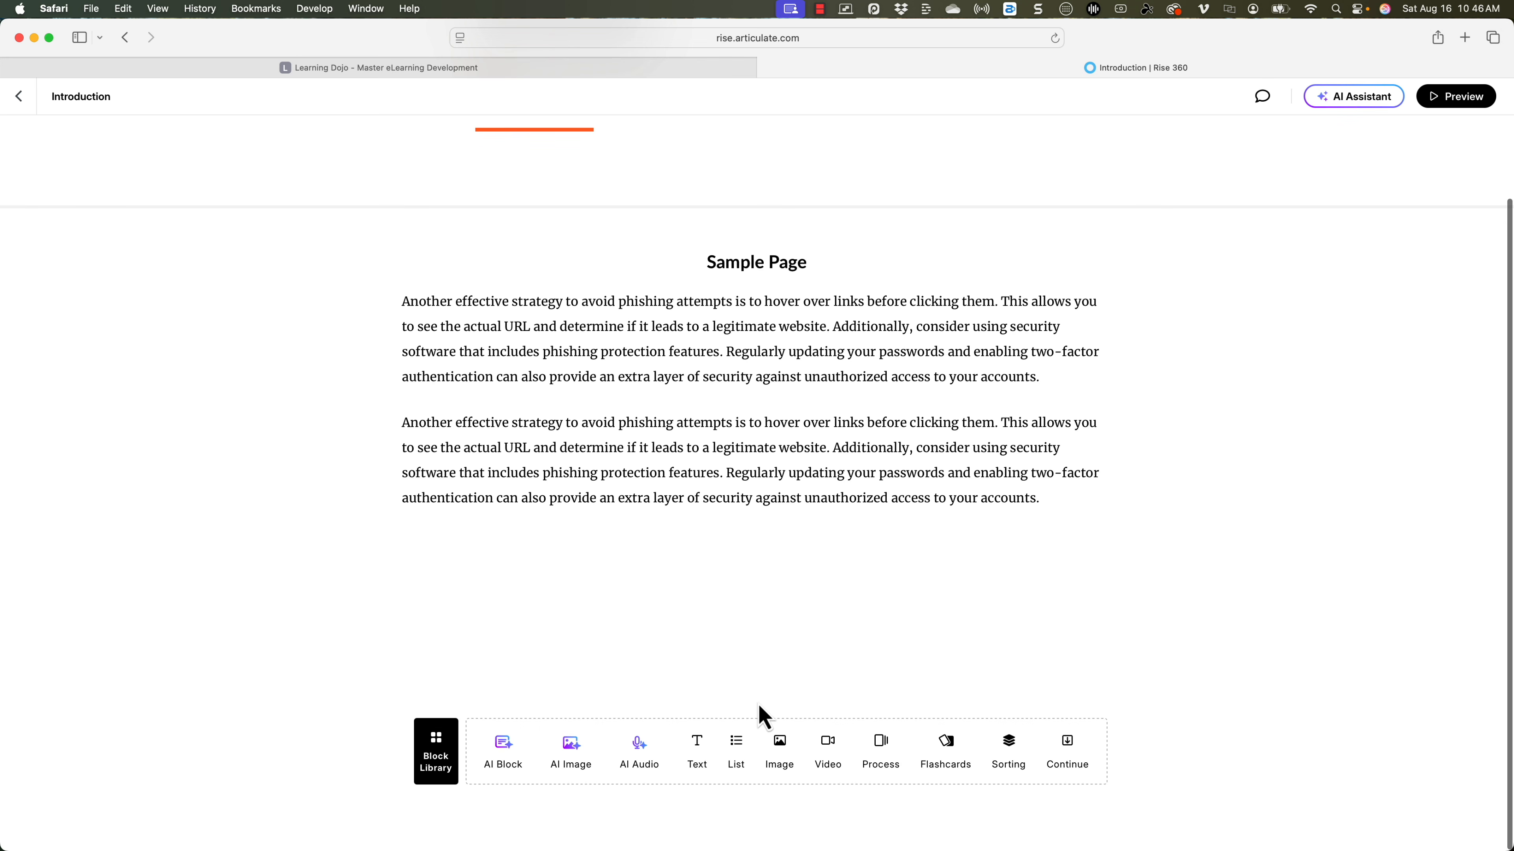
left_click(444, 766)
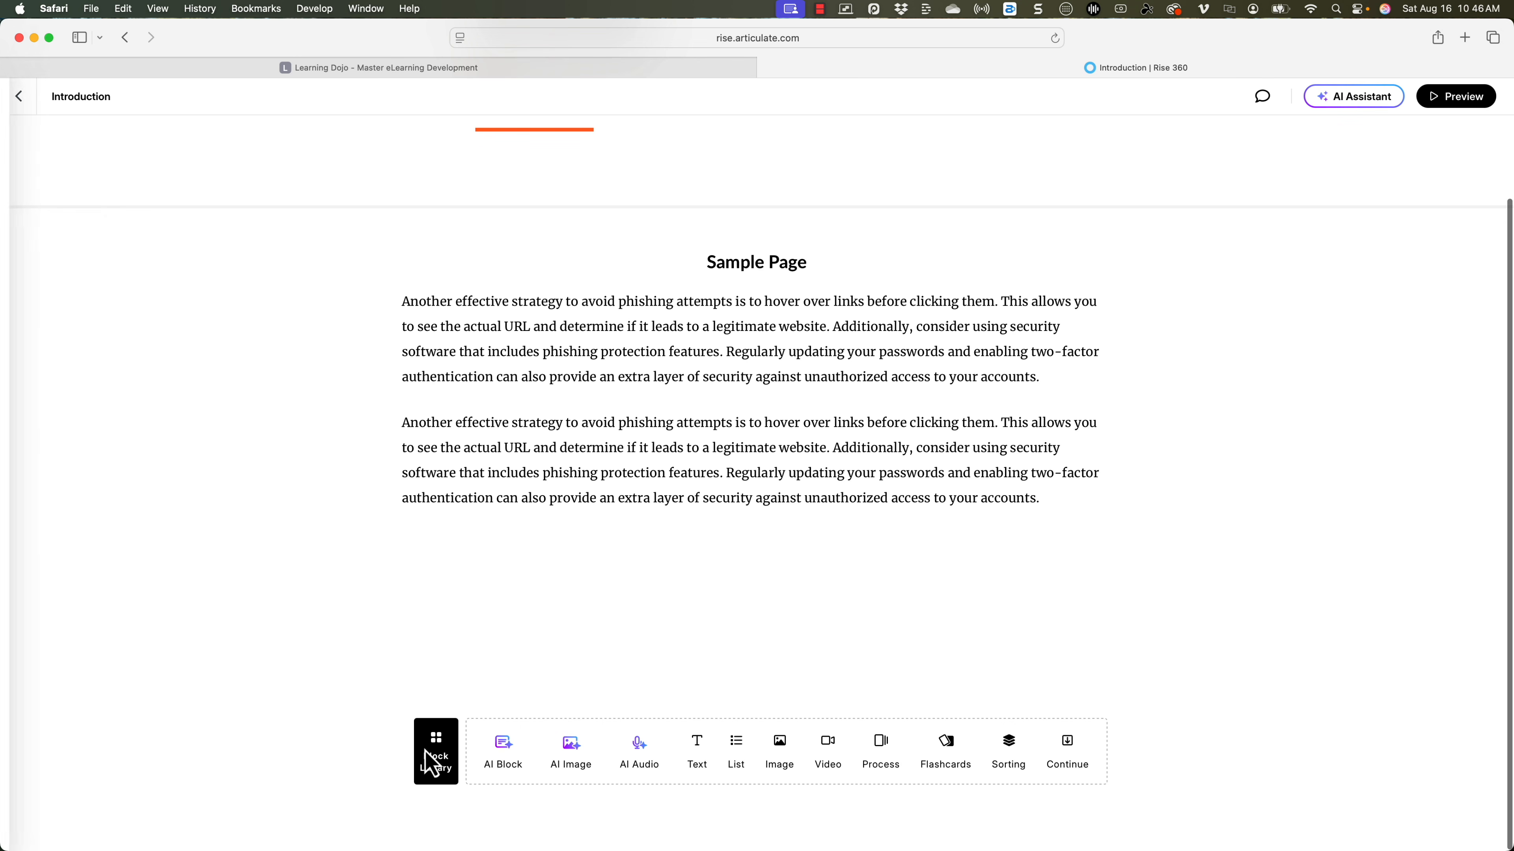
left_click(20, 539)
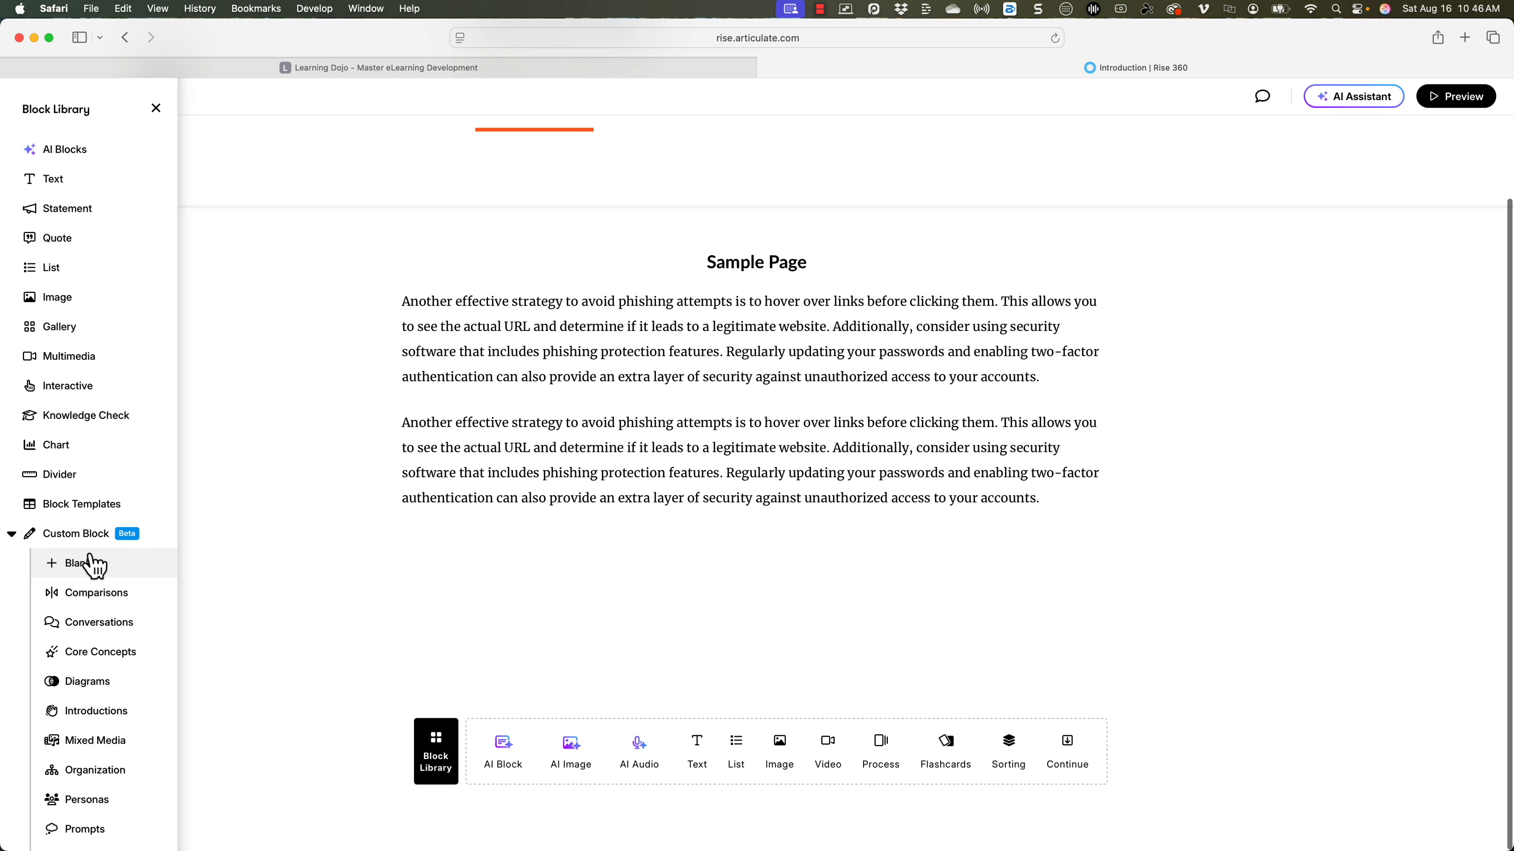
left_click(97, 596)
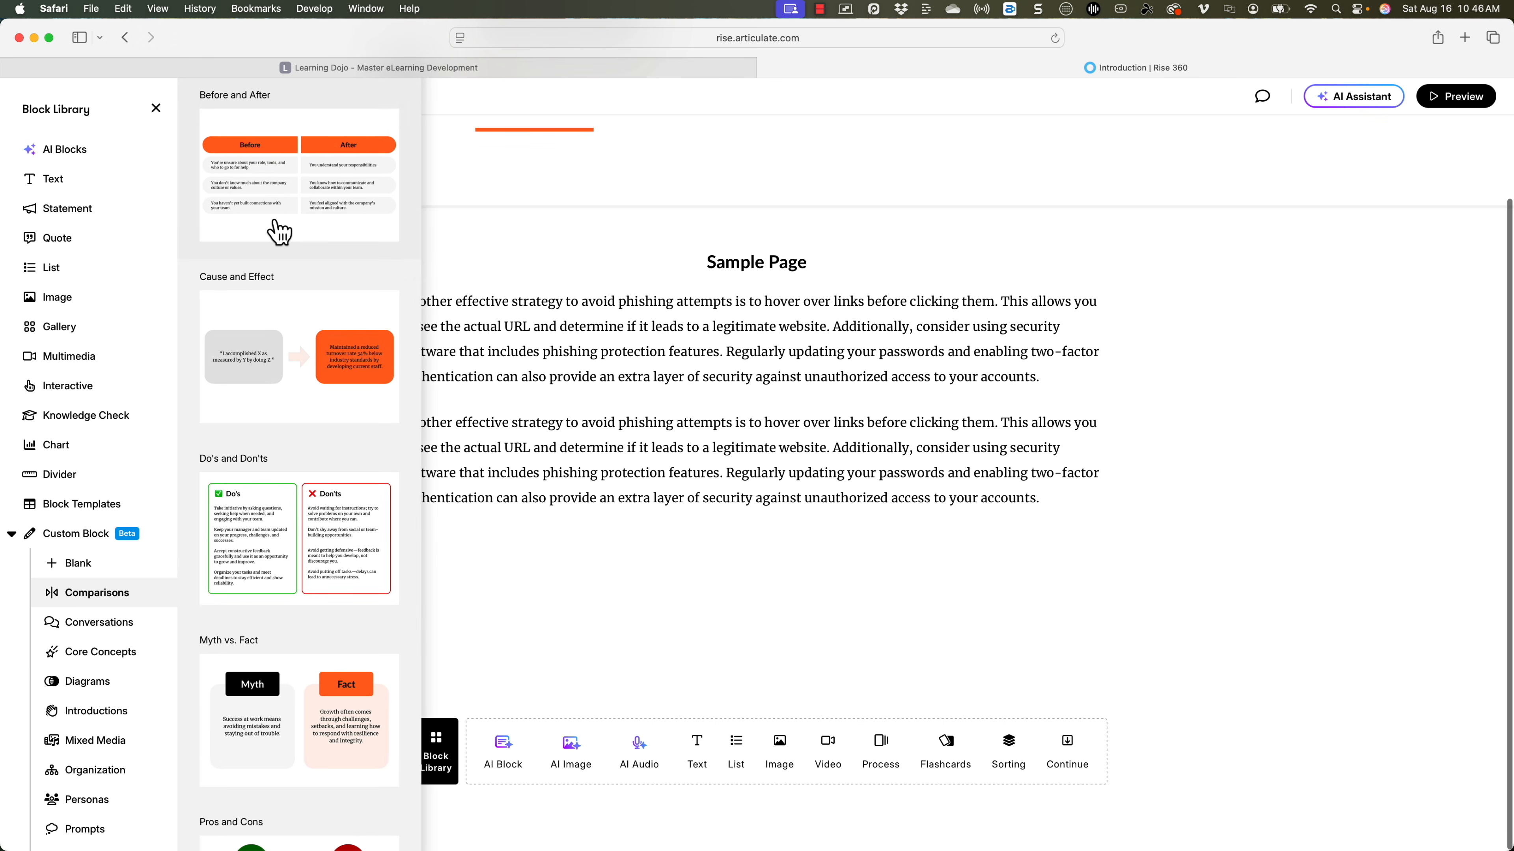
Insert the Myth vs. Fact comparison template below the Sample Page block and close the Block Library.
scroll(280, 232, "down", 5)
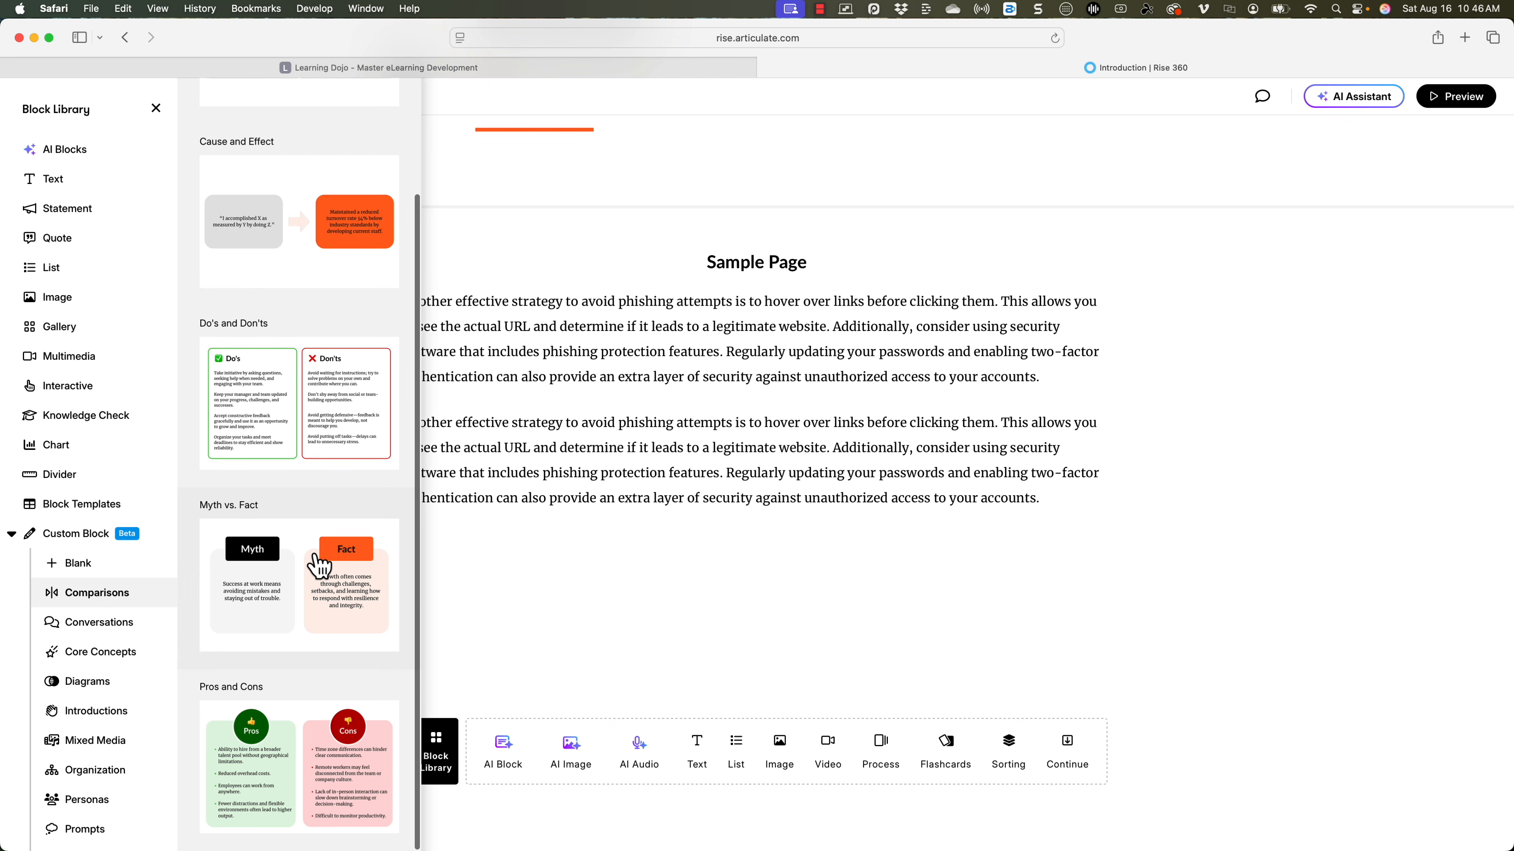
left_click(329, 572)
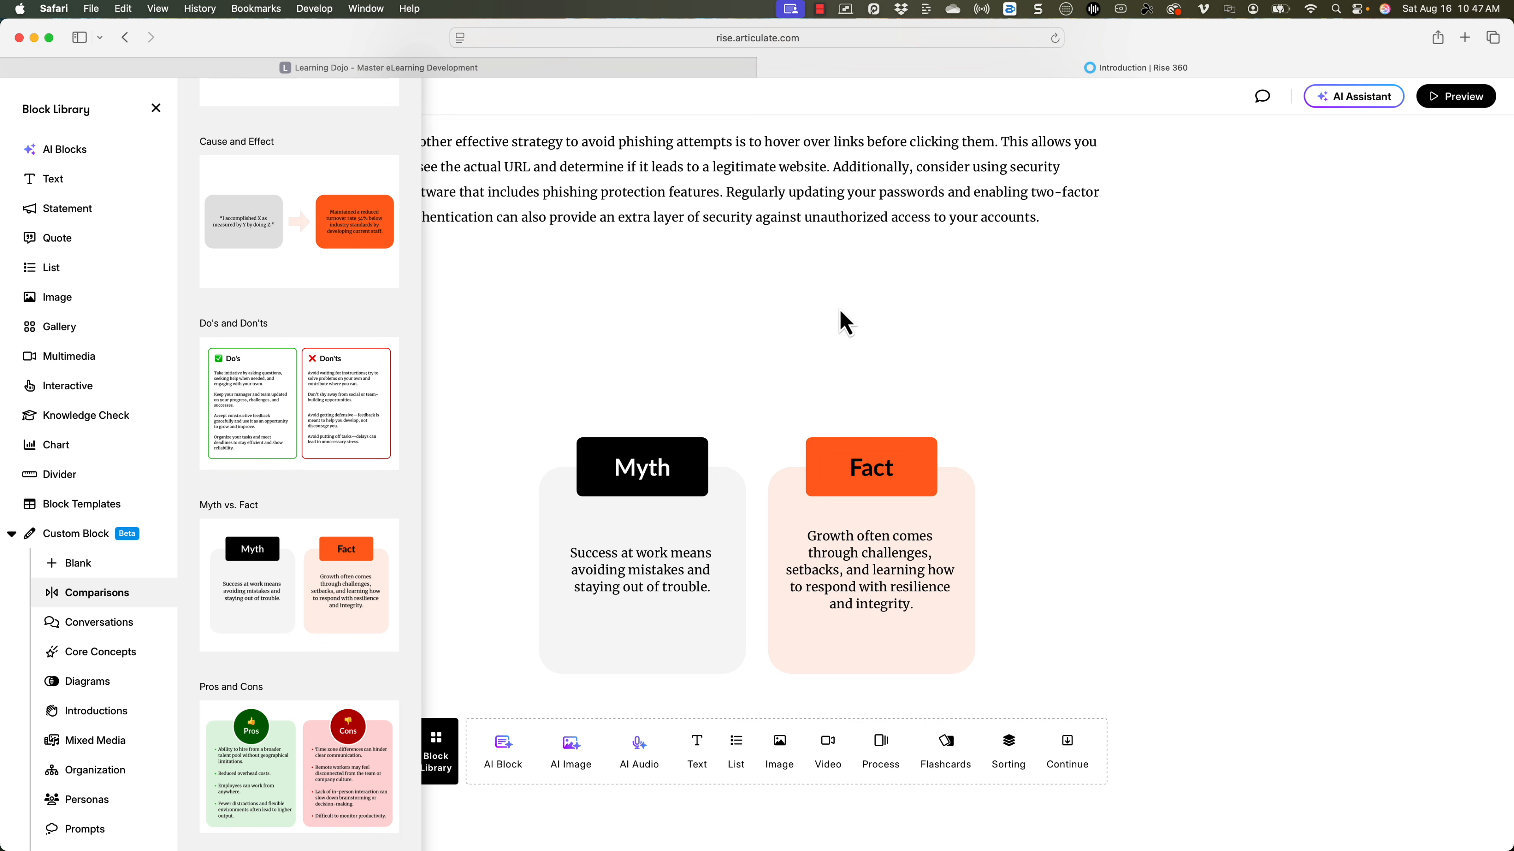
left_click(878, 249)
Shorten the Sample Page block's canvas to a height of 421 by removing the empty space below the text, and check its padding settings in the lesson.
scroll(720, 230, "up", 4)
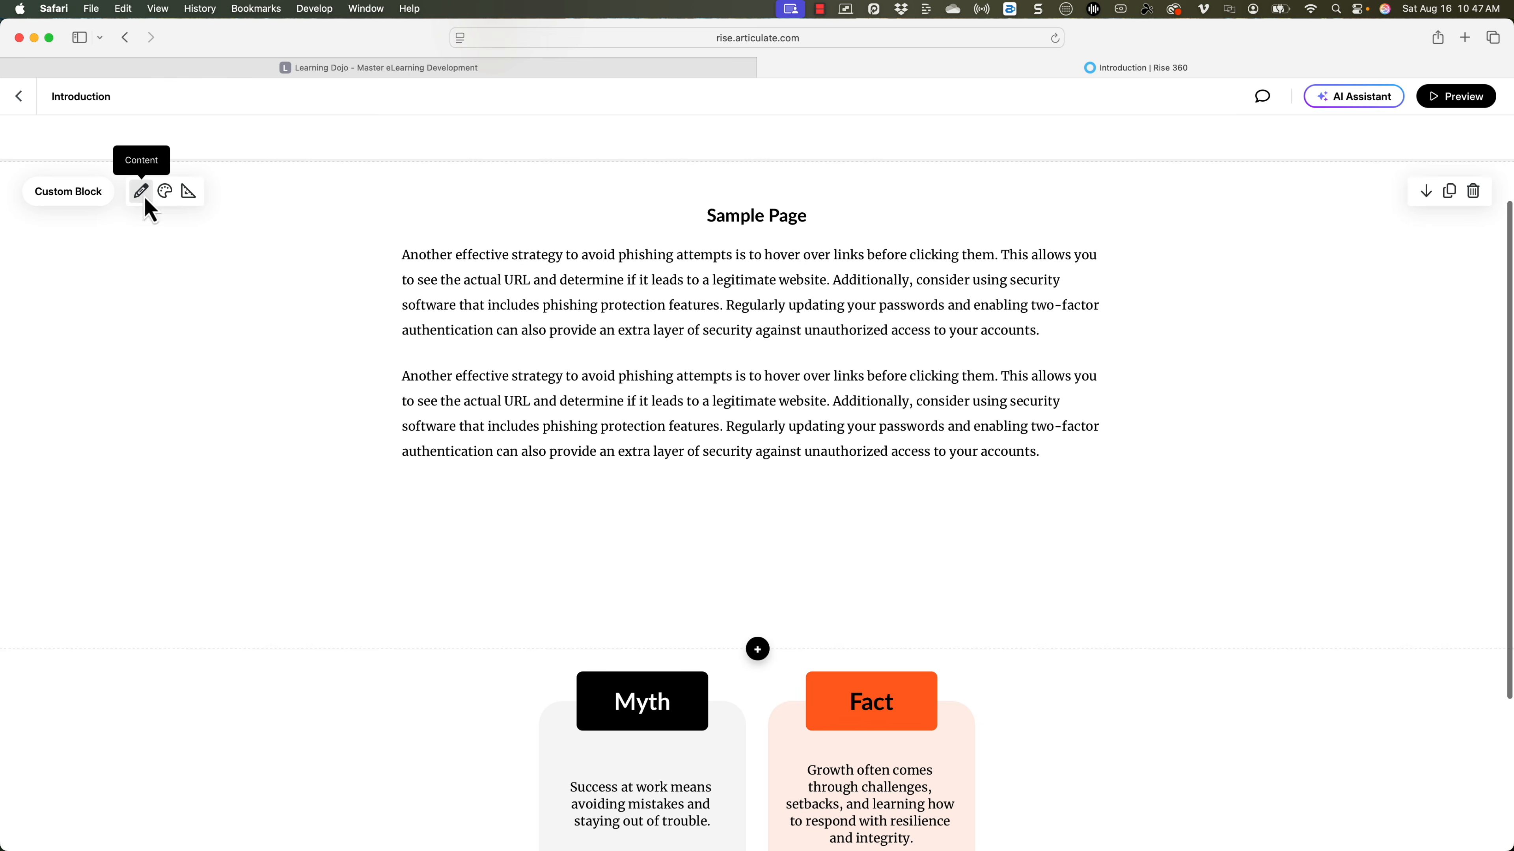
left_click(144, 201)
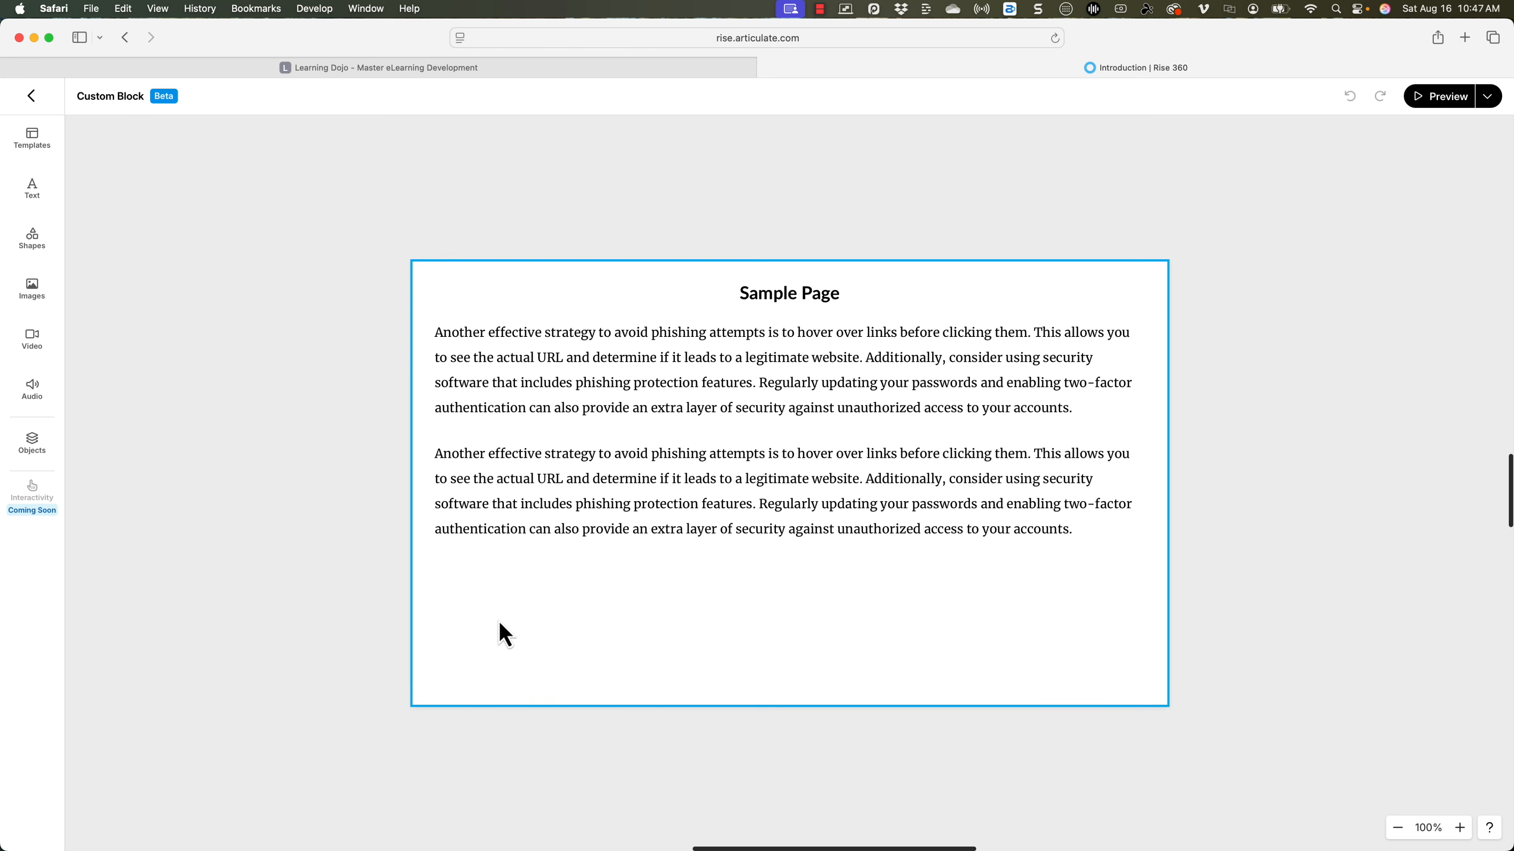
left_click(501, 633)
left_click_drag(535, 707, 536, 573)
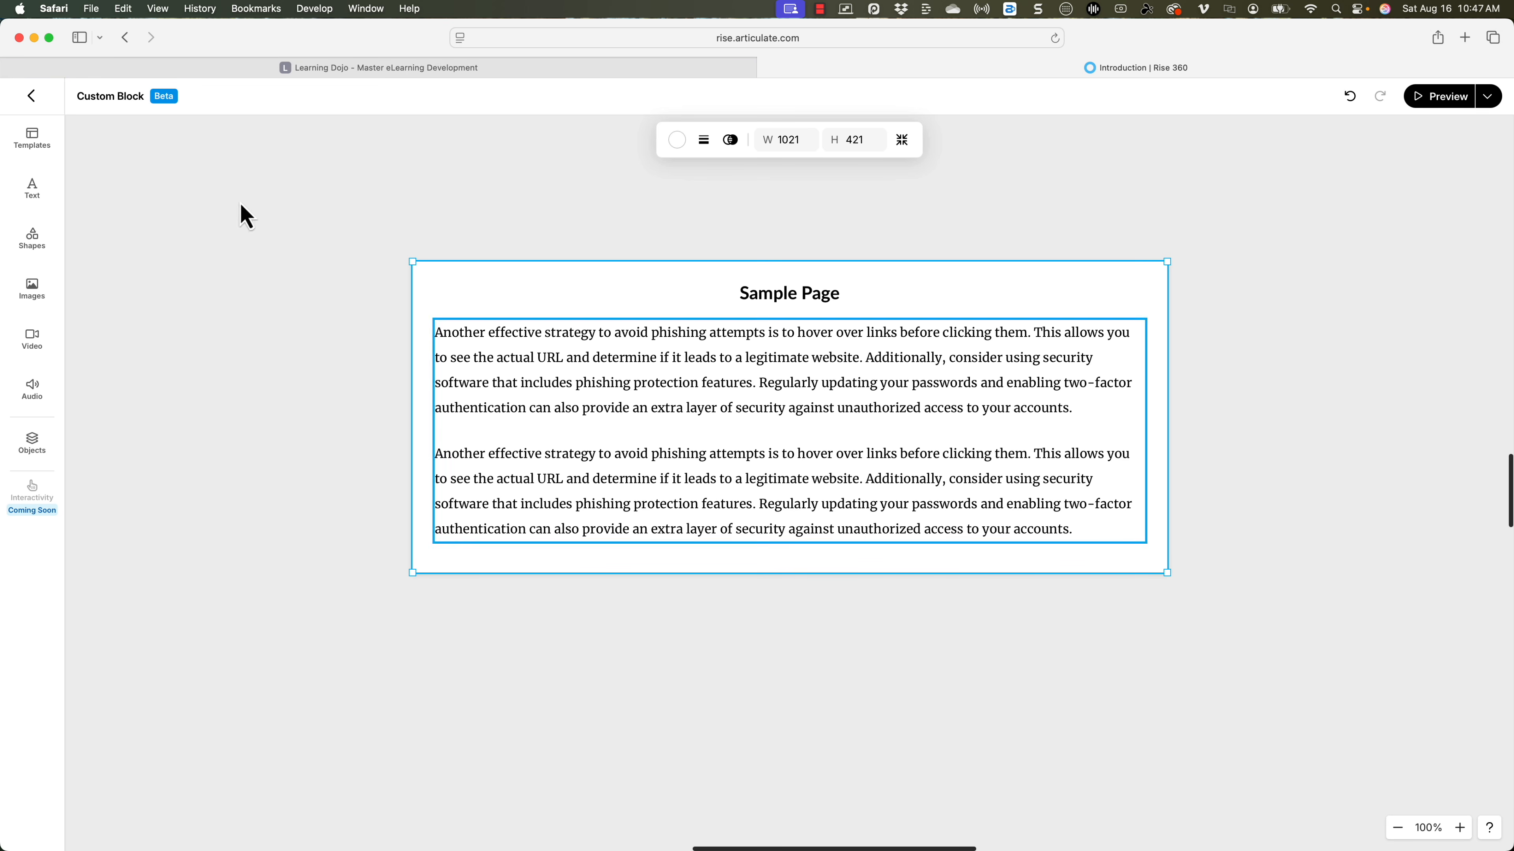
left_click(32, 97)
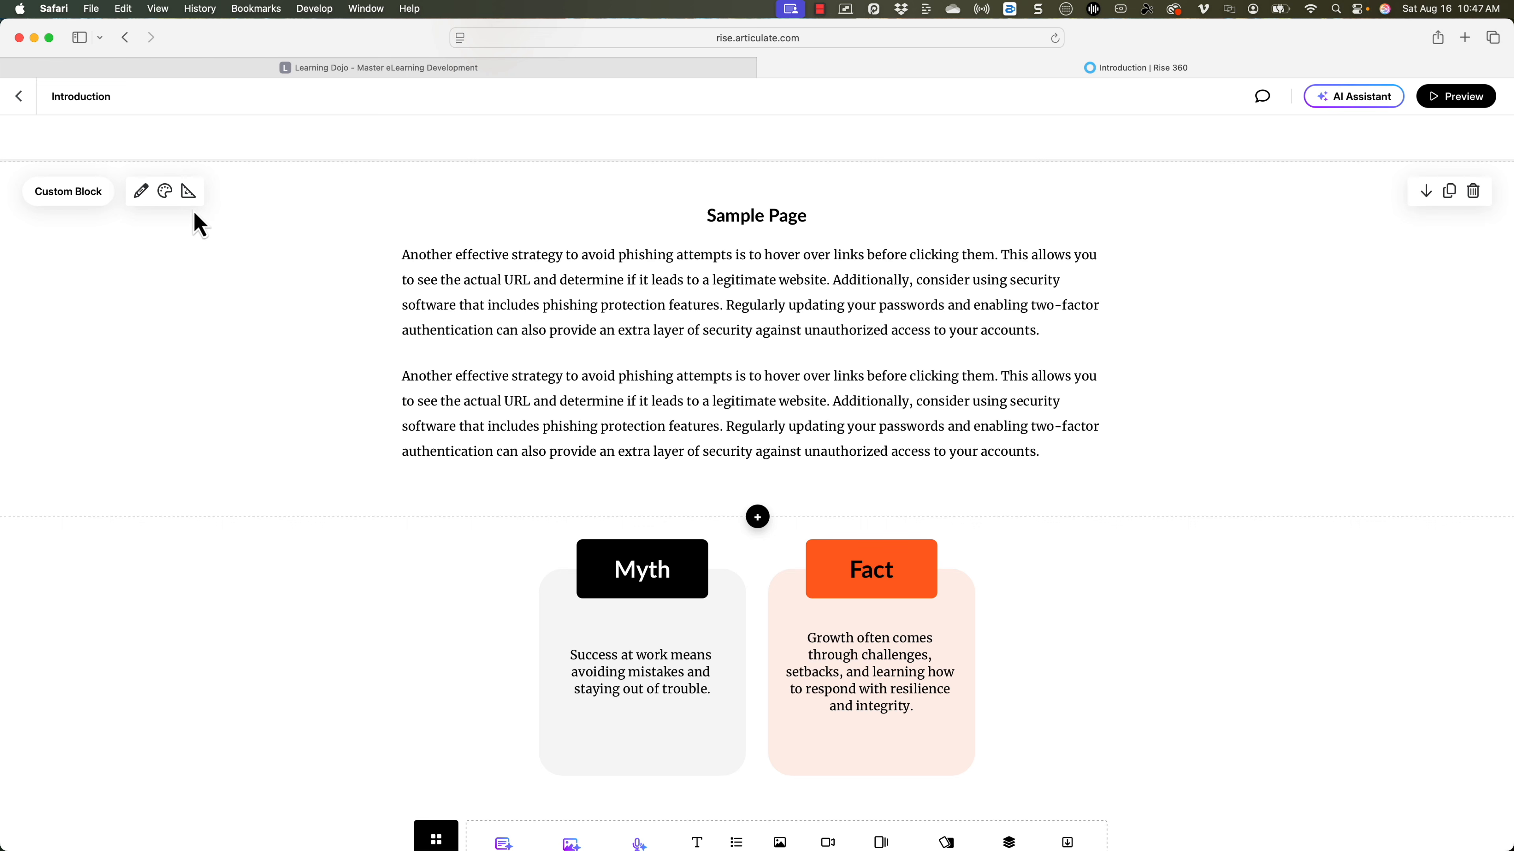
left_click(190, 200)
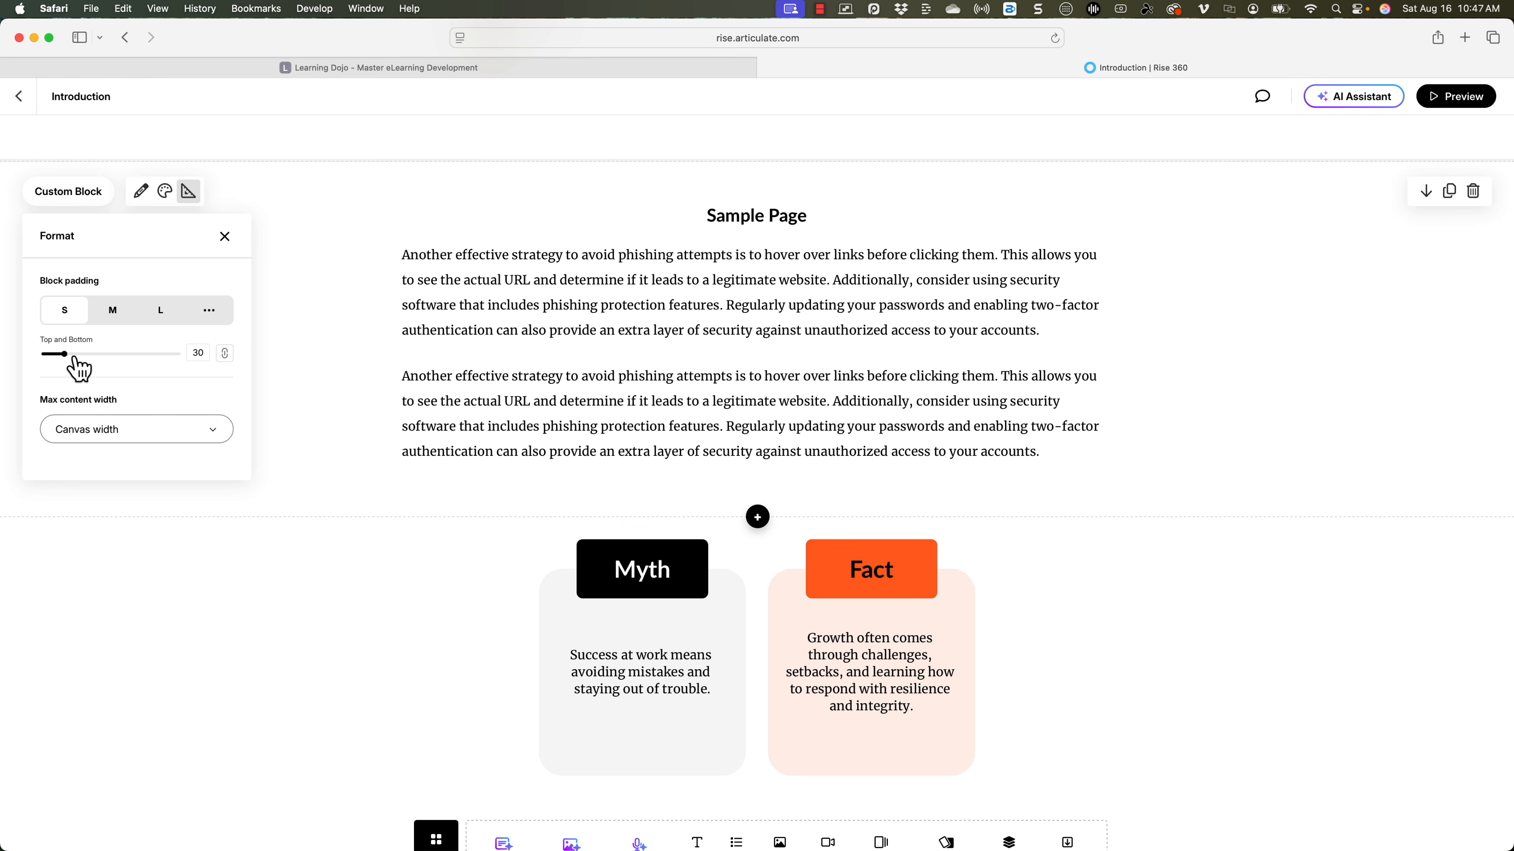
left_click(1500, 579)
Open the Myth vs. Fact custom block for content editing.
scroll(978, 552, "down", 3)
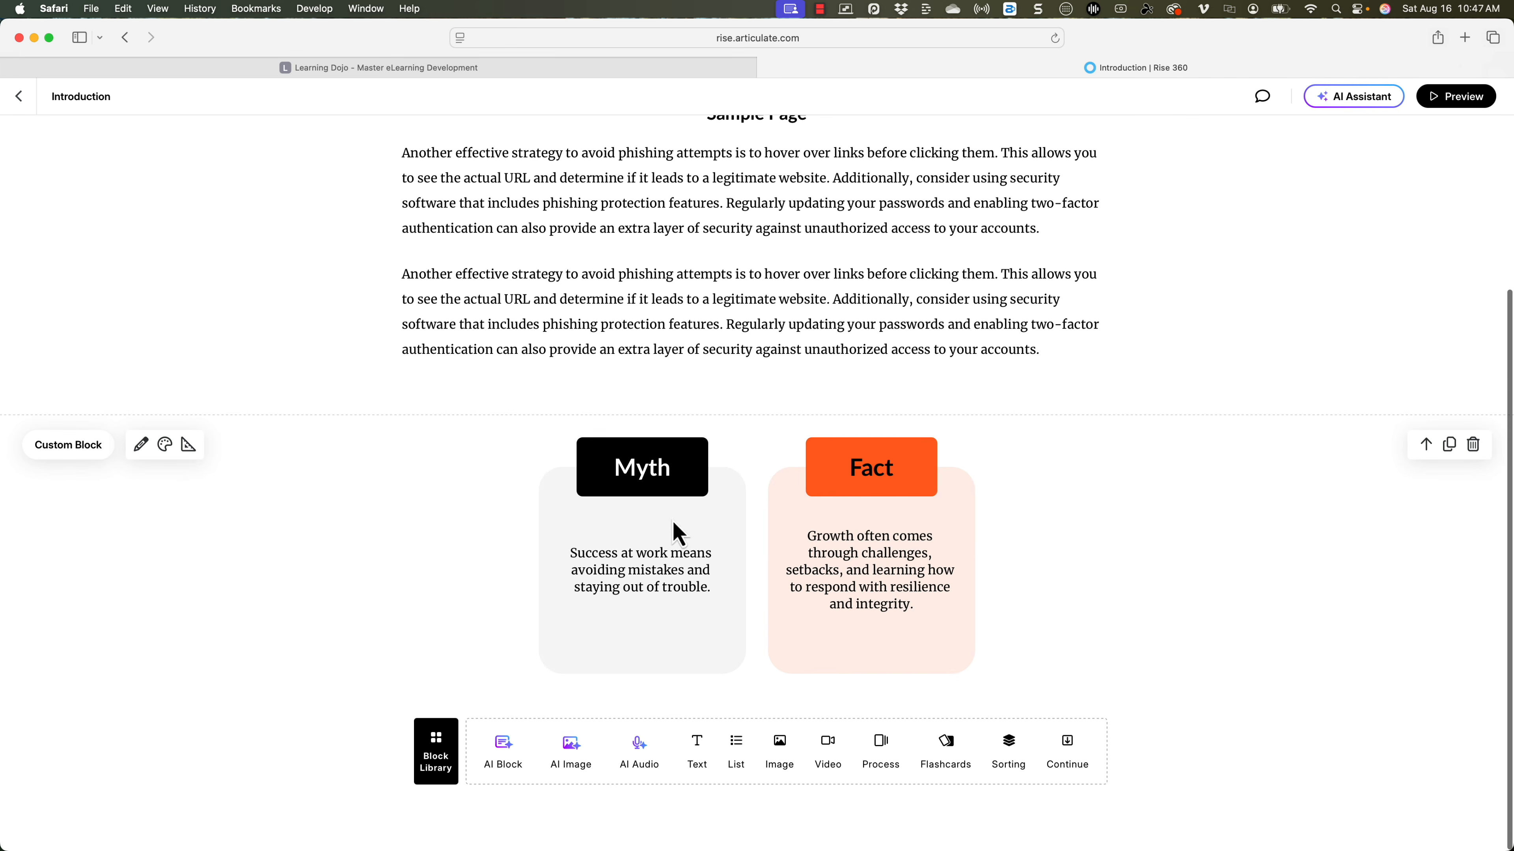
left_click(137, 447)
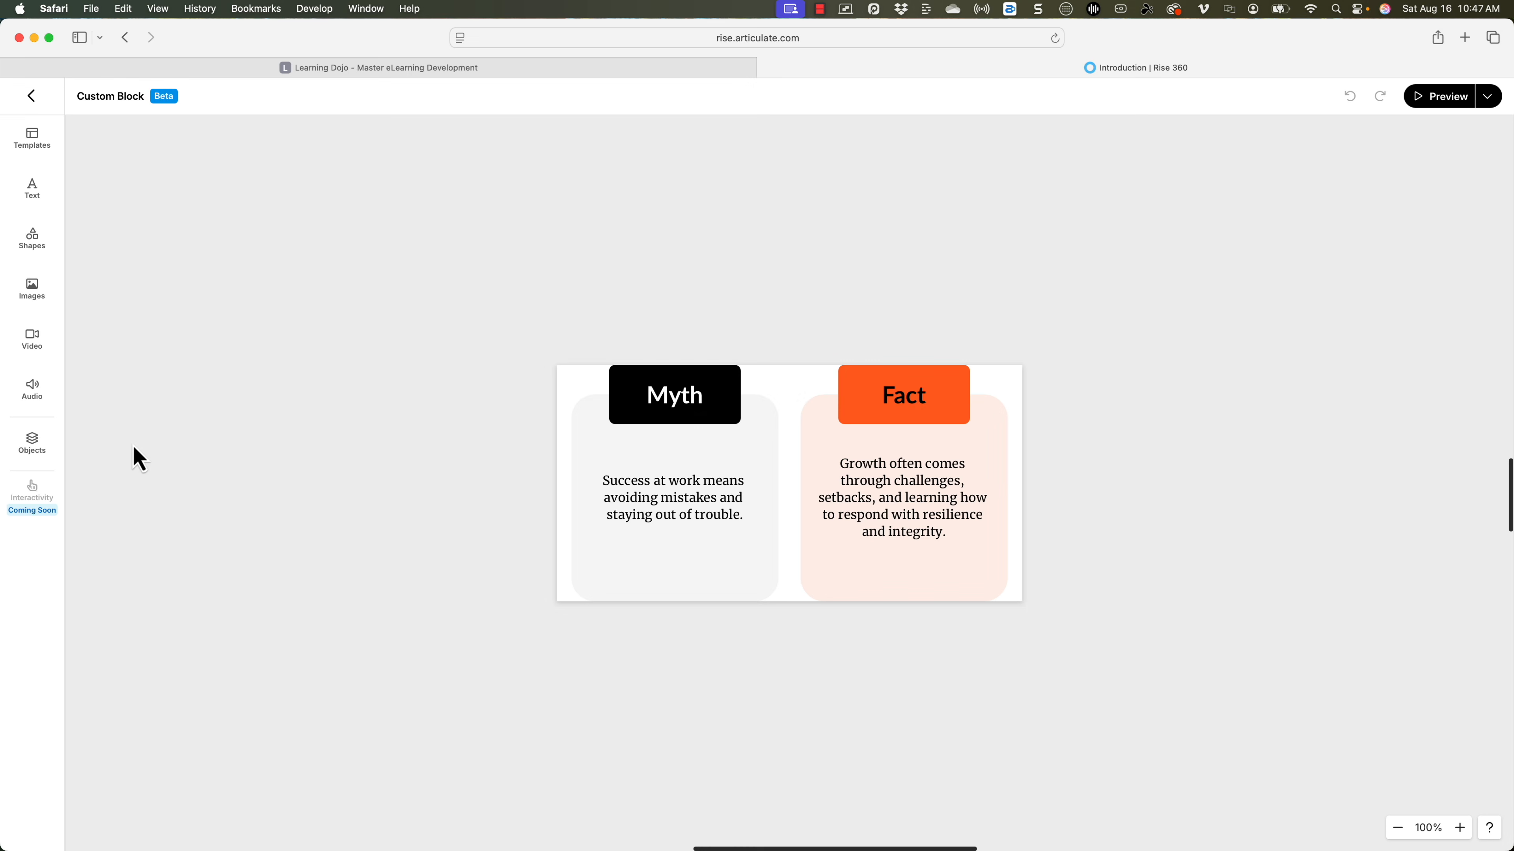